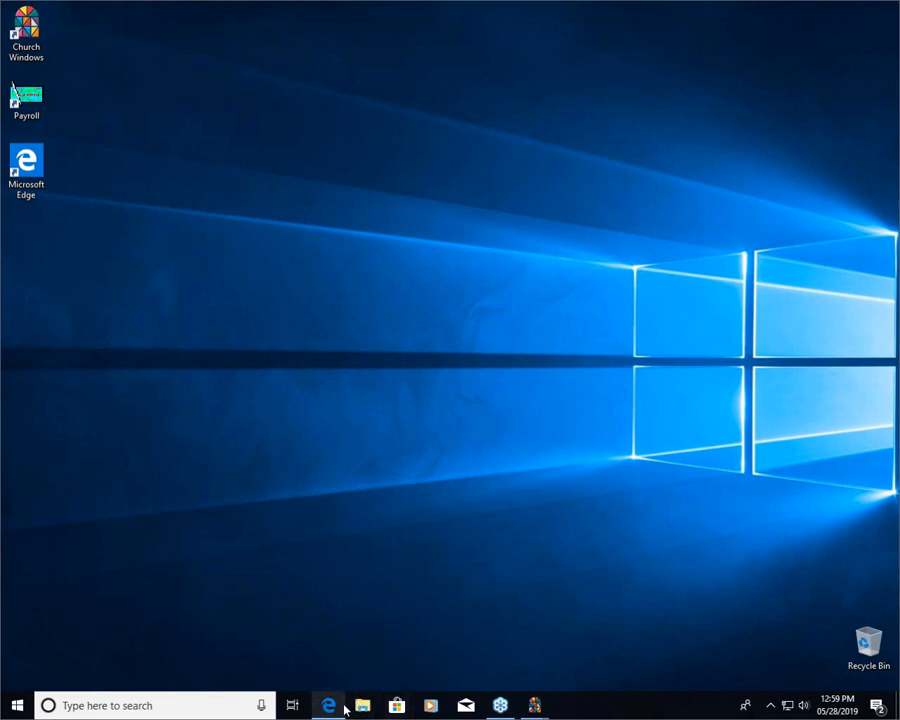
Search the Church Windows website for "duplicate" and view the "Donations: Duplicates (v17 & Newer)" page.
mouse_move(342, 707)
click(340, 668)
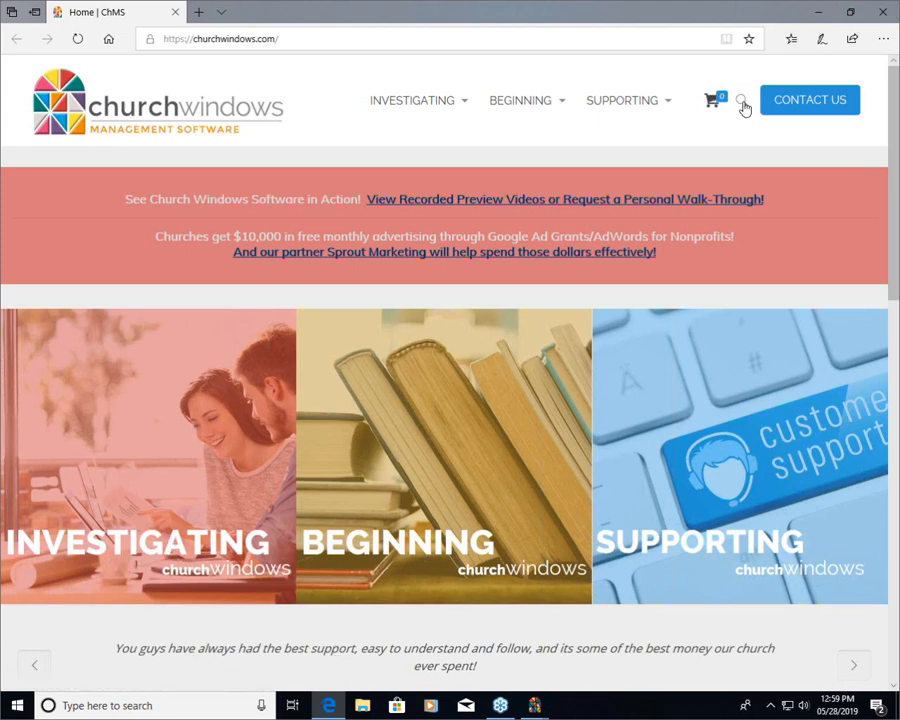
click(742, 104)
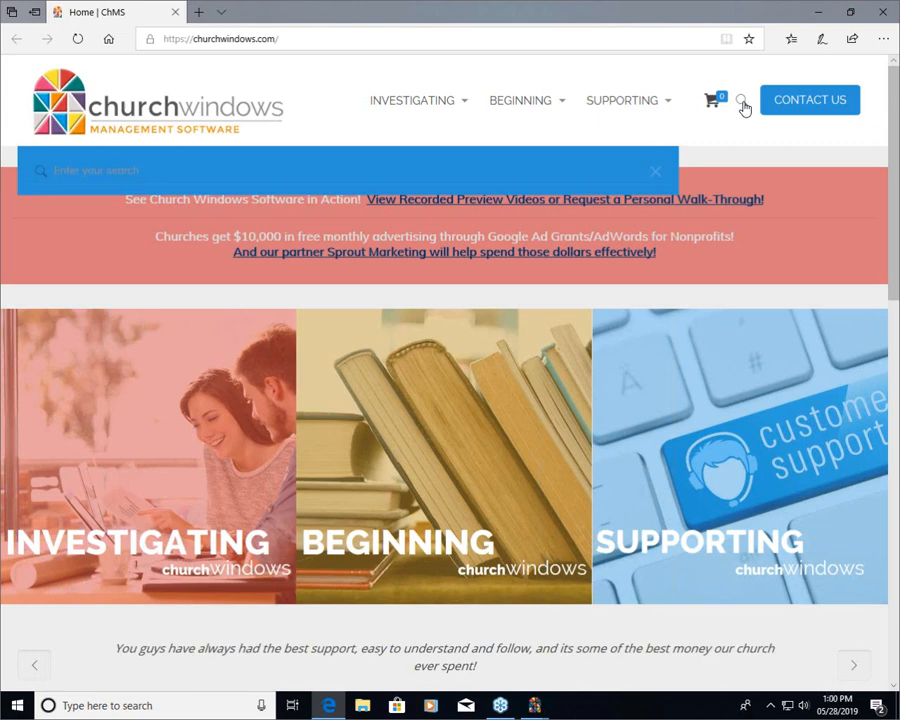
text(duplicate)
key(Return)
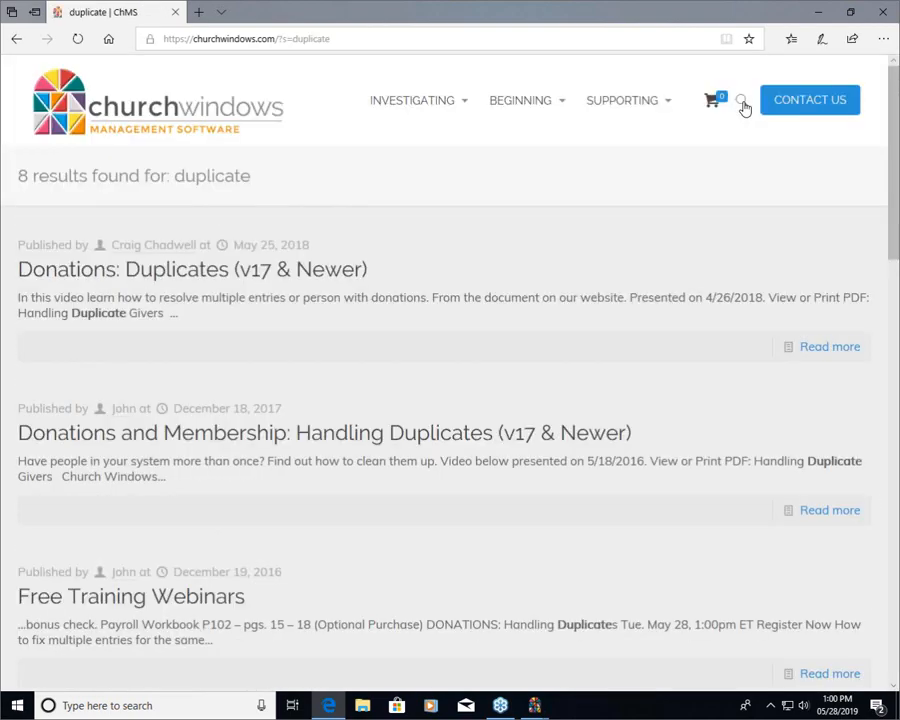
click(262, 279)
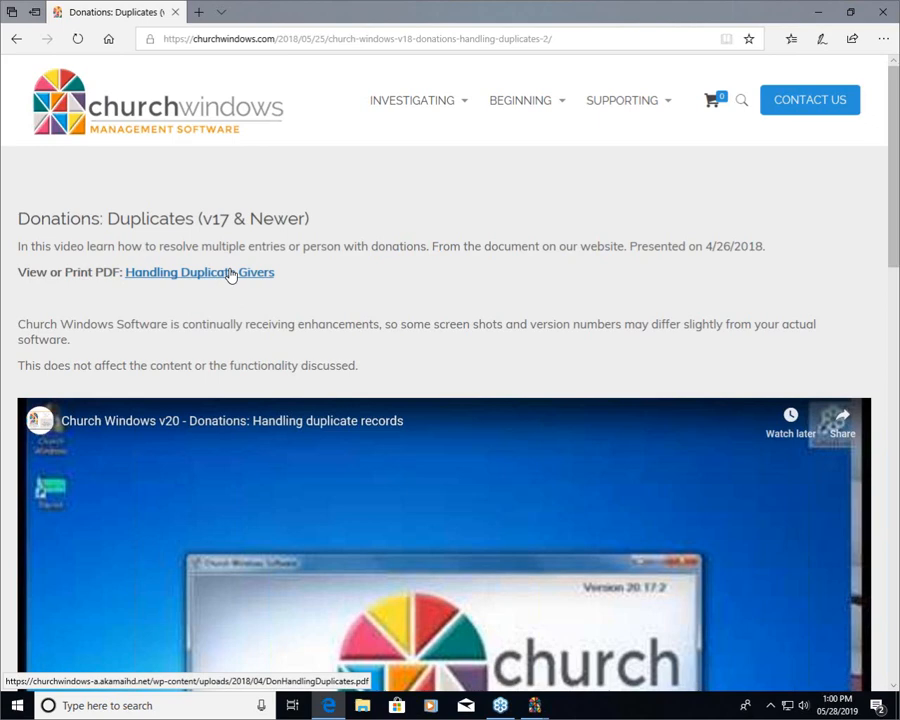
click(822, 14)
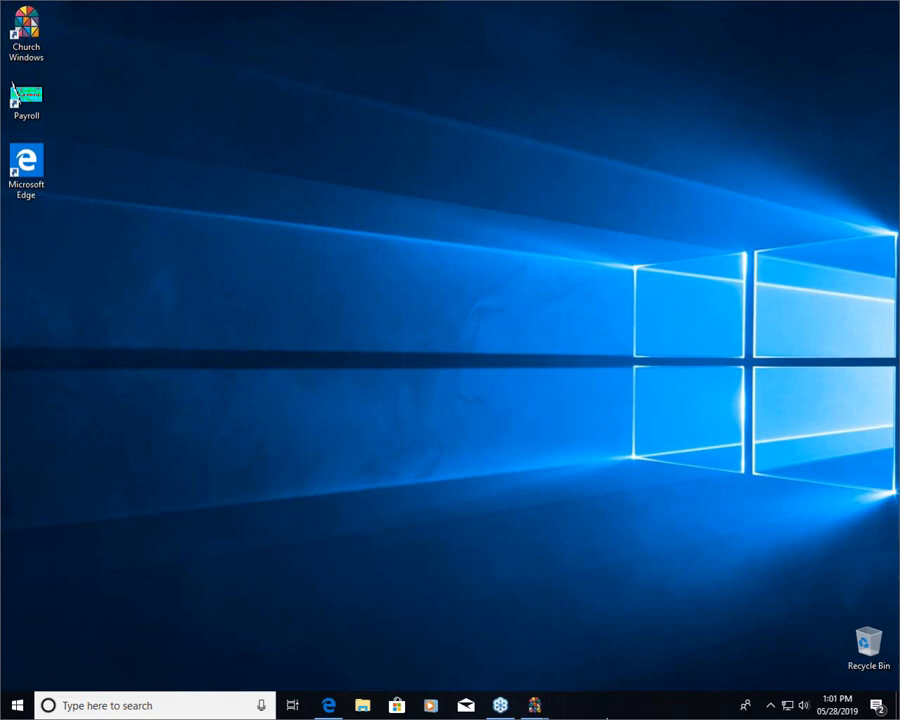
Switch to the Church Windows Donations module and bring up Manage Givers centred in the workspace.
mouse_move(537, 709)
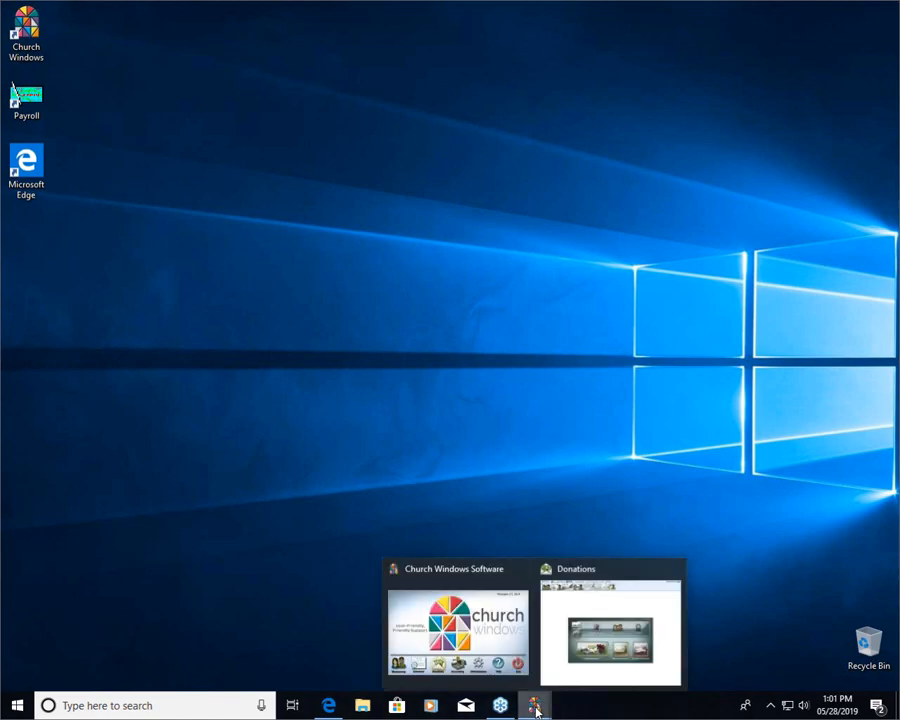
click(484, 636)
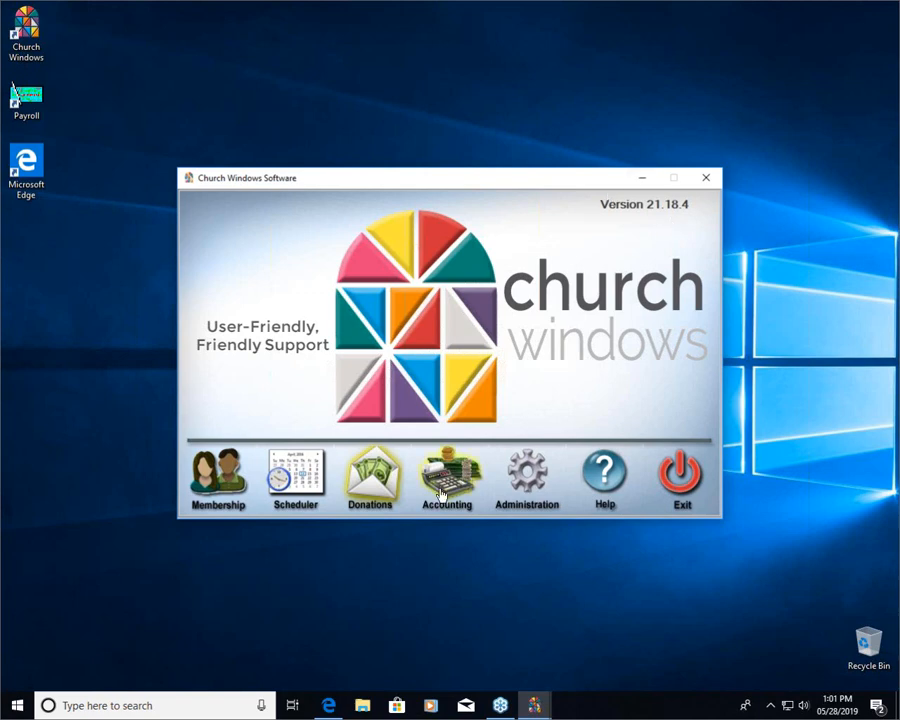
click(546, 706)
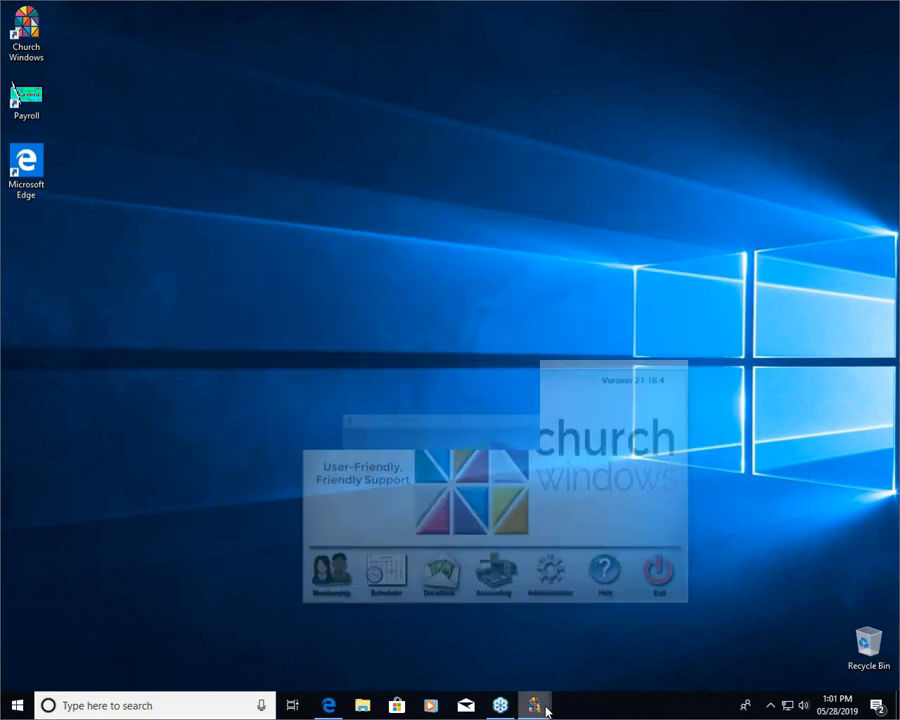
click(570, 640)
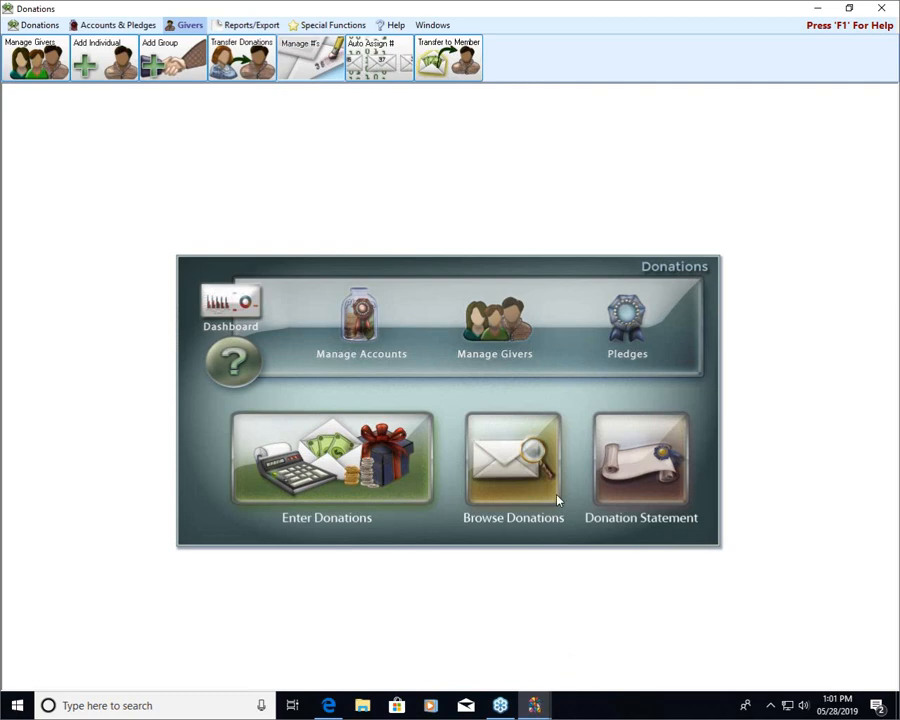
click(508, 330)
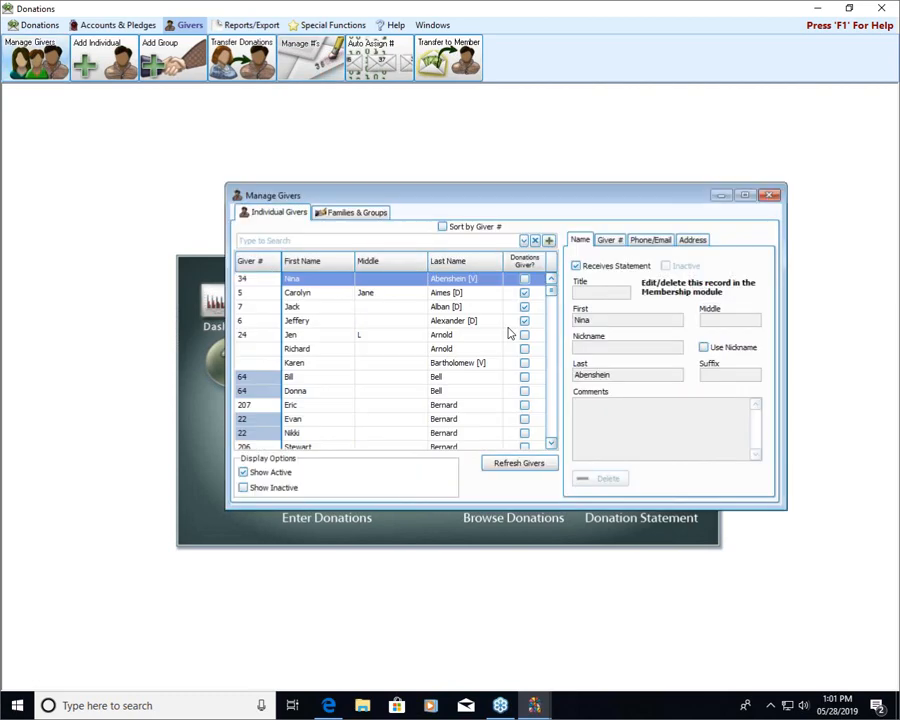
drag(492, 192, 436, 241)
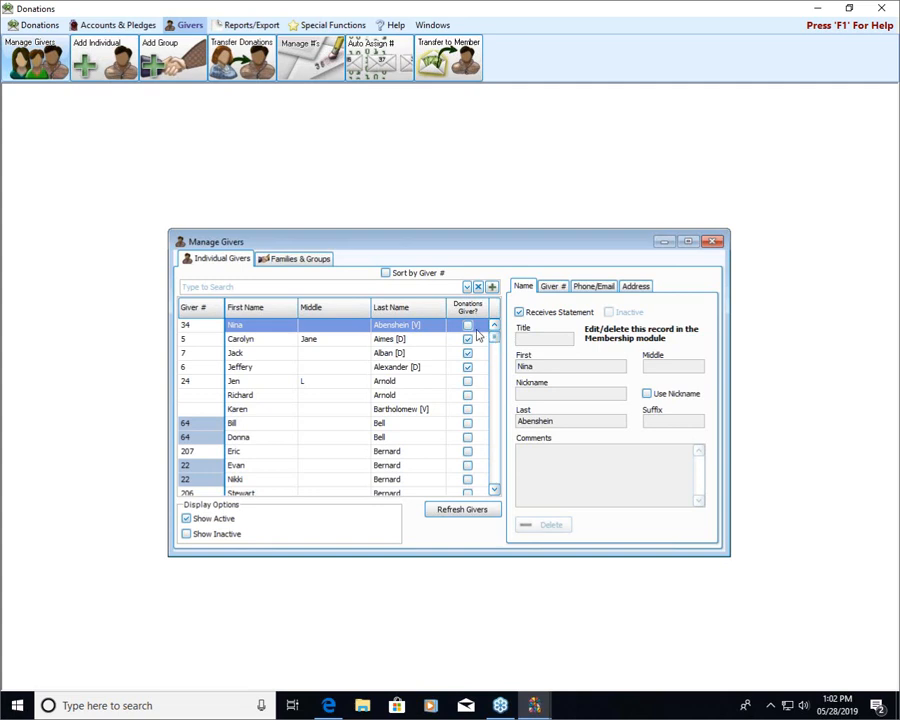
Find the duplicated giver by surname among the individual givers and select the visitor [V] entry.
click(331, 287)
text(kil)
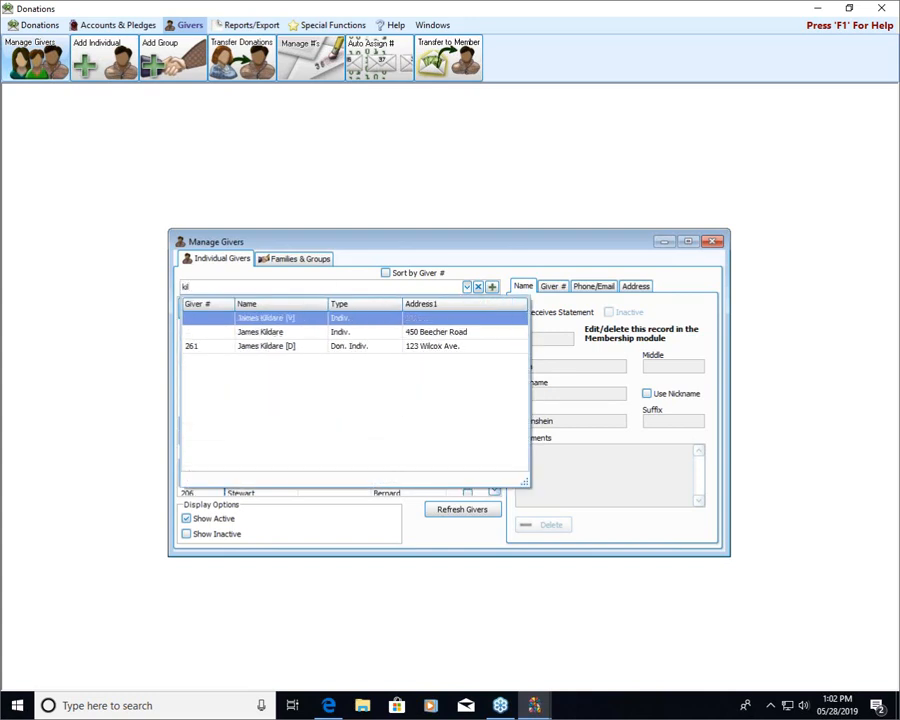
click(297, 323)
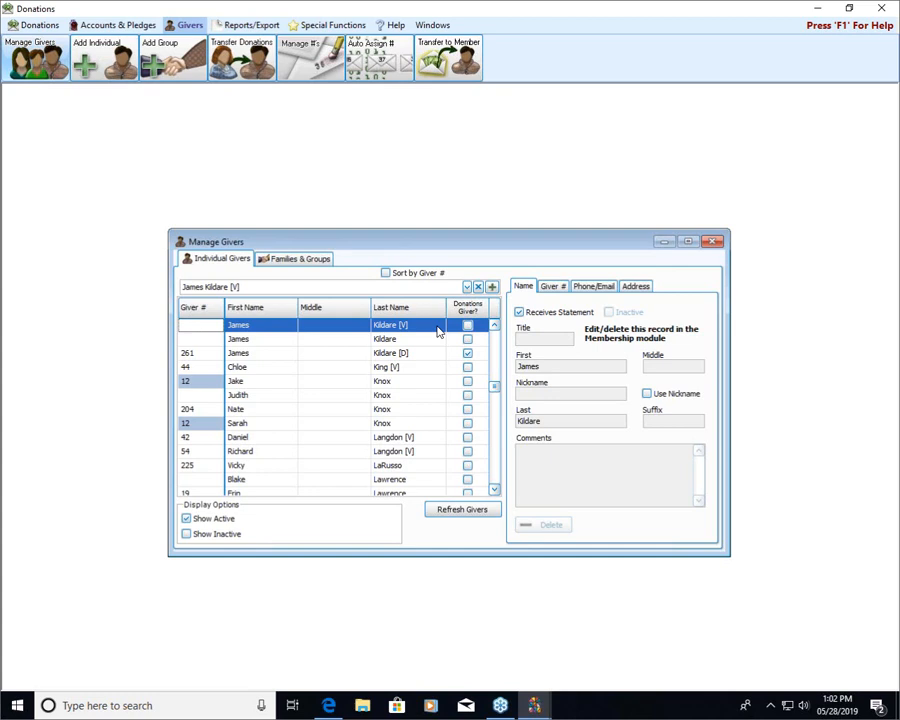
click(494, 326)
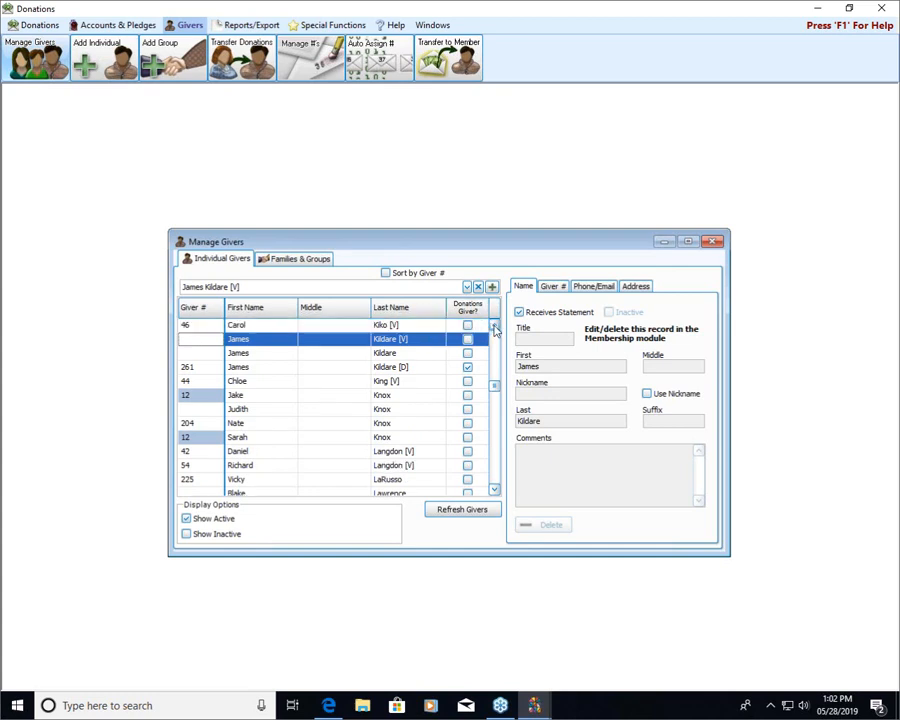
Compare the giver's same-named visitor, member and Donations-only [D] entries, and close Manage Givers when finished.
click(368, 355)
click(367, 369)
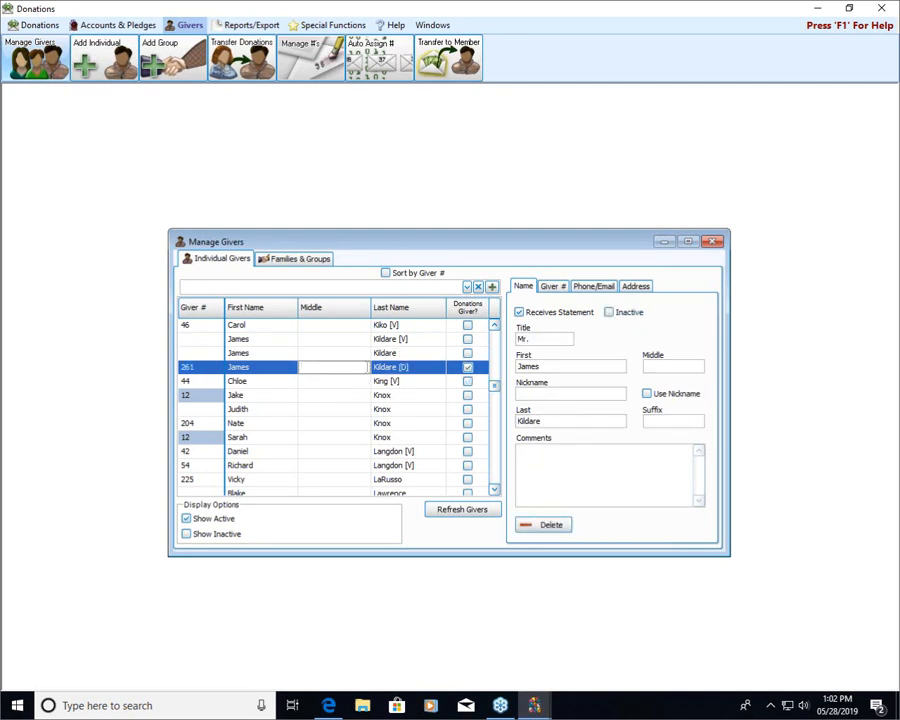
click(390, 340)
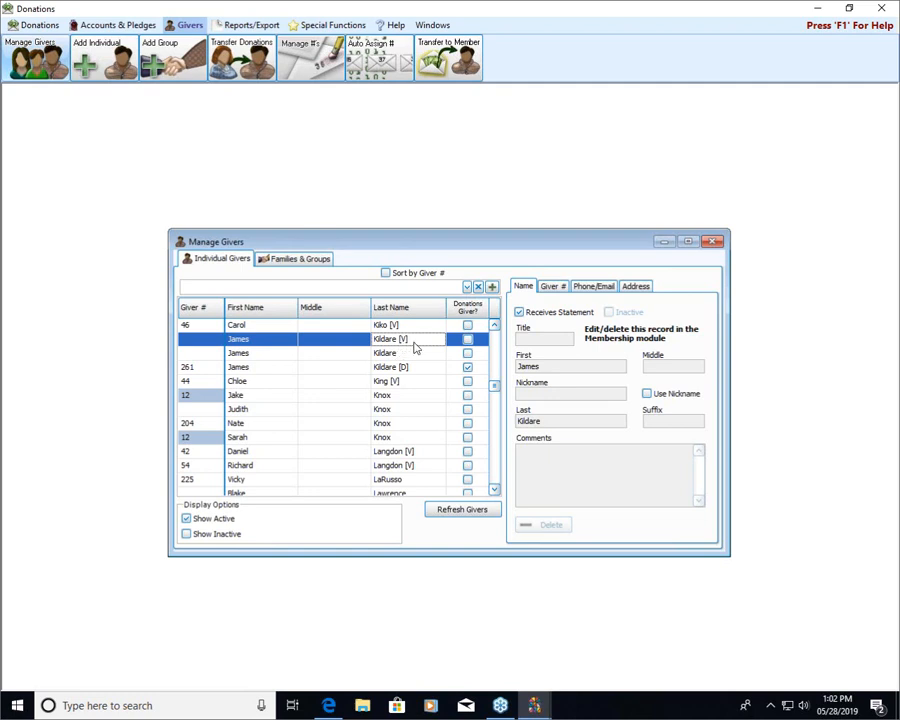
click(418, 356)
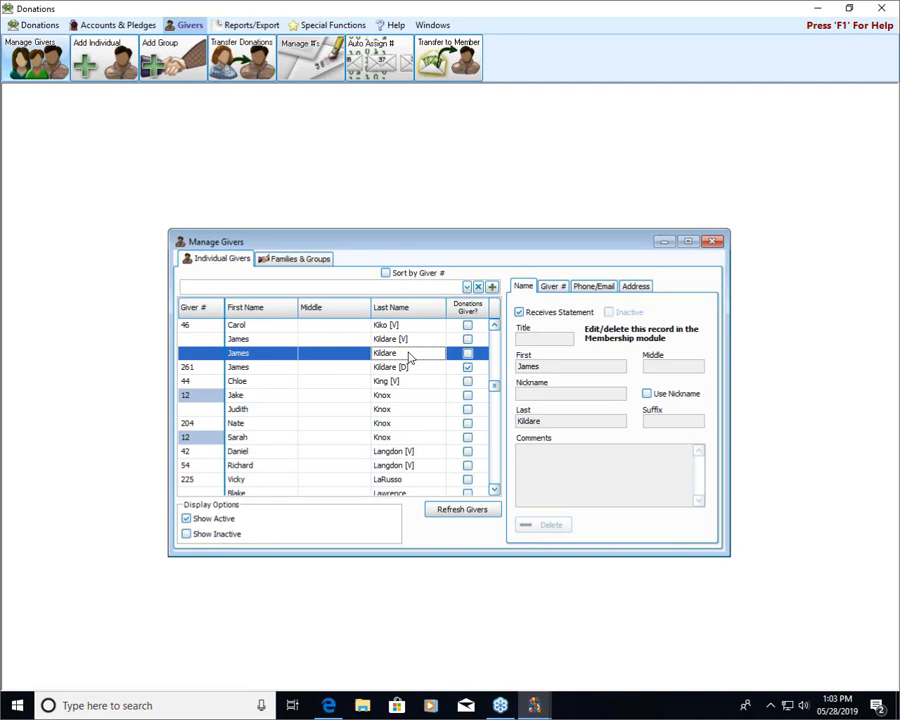
click(414, 367)
click(362, 373)
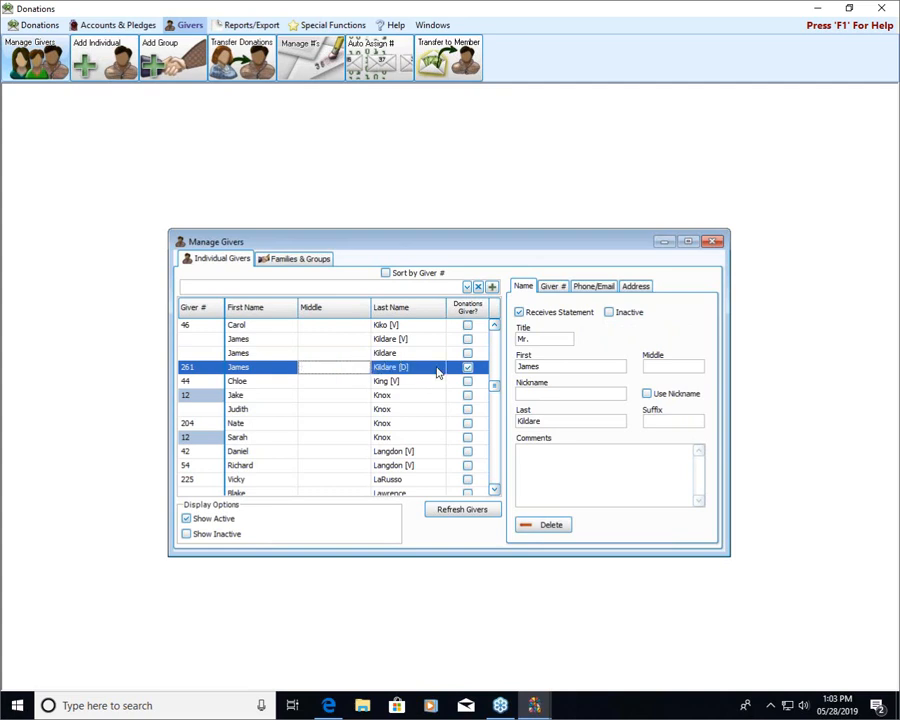
click(467, 369)
click(469, 369)
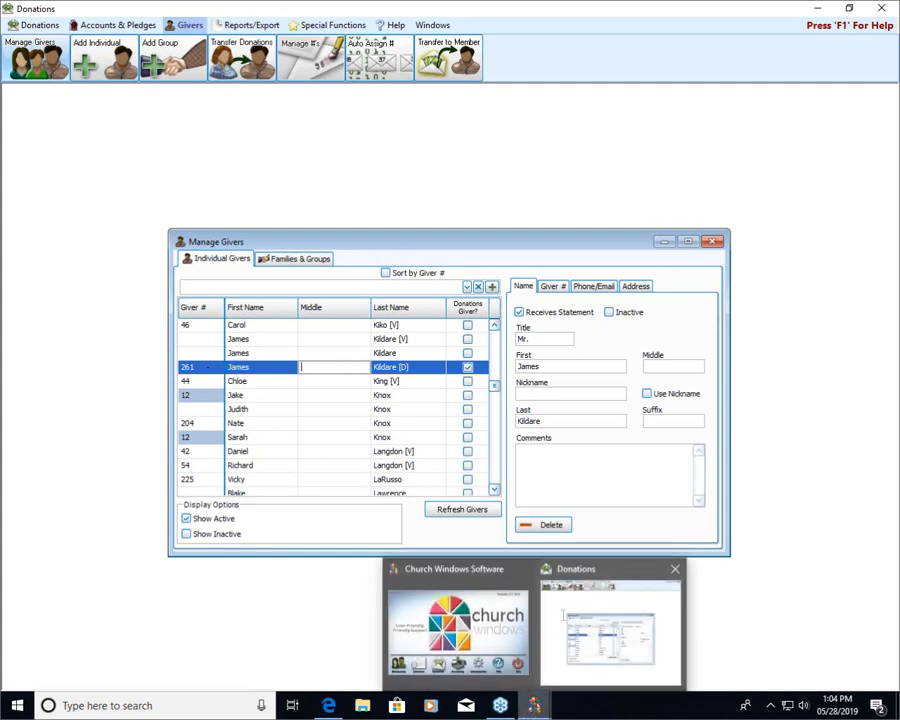
click(716, 242)
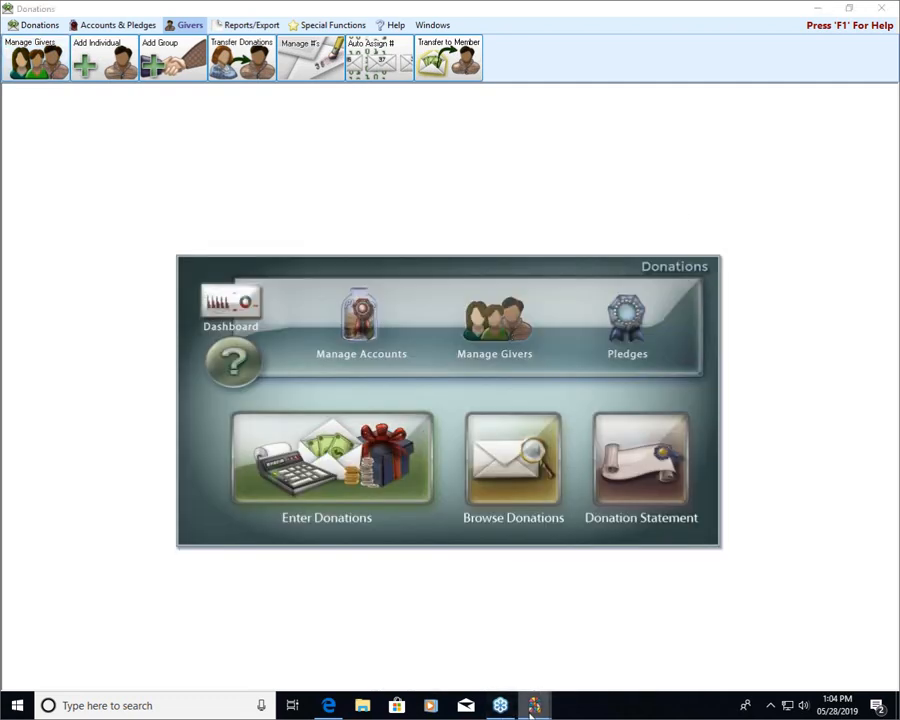
Switch to the Membership module and open the People records.
mouse_move(532, 699)
click(456, 628)
click(220, 475)
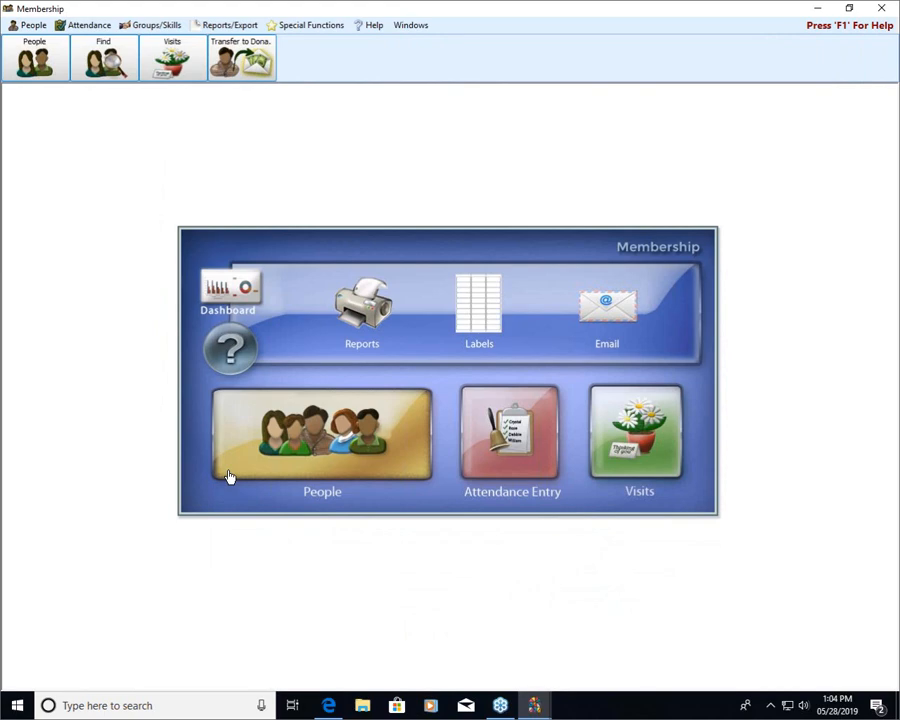
click(253, 435)
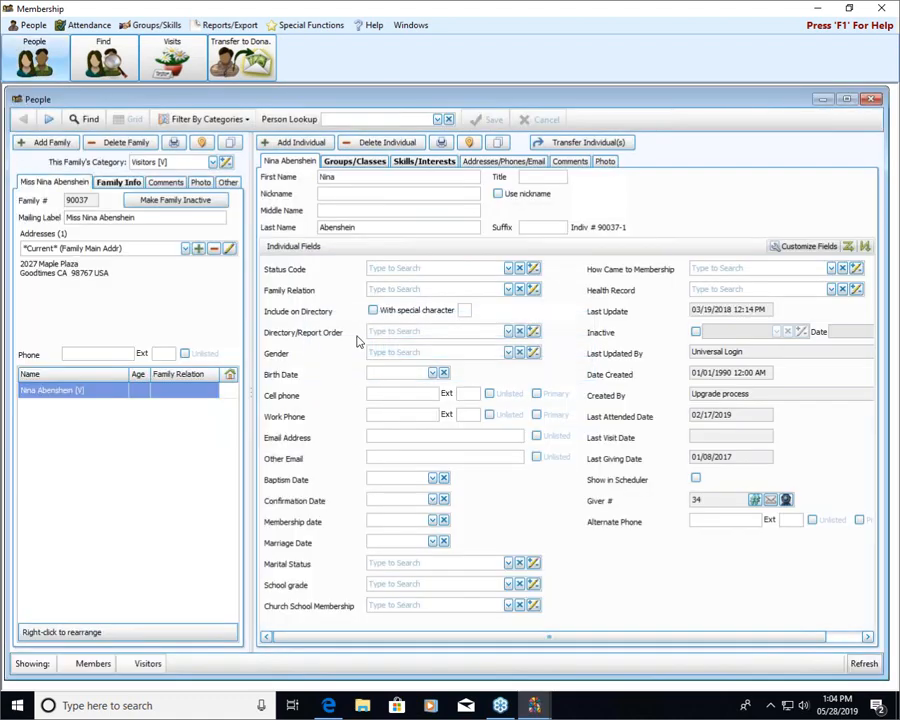
Look up the duplicated person's visitor [V] record by surname and review all of its individual fields.
click(373, 119)
text(kil)
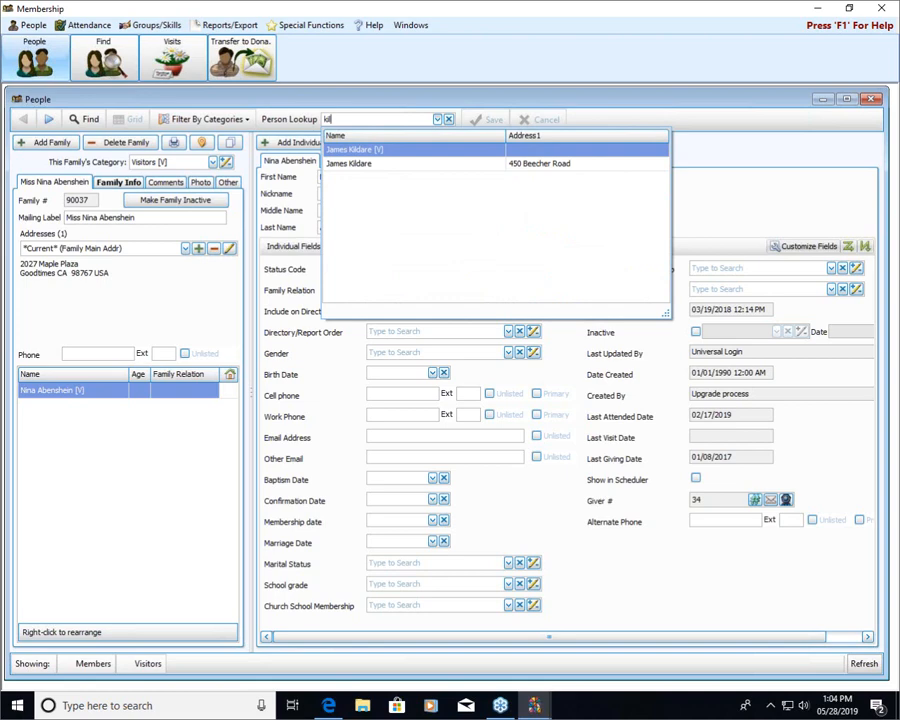
click(399, 153)
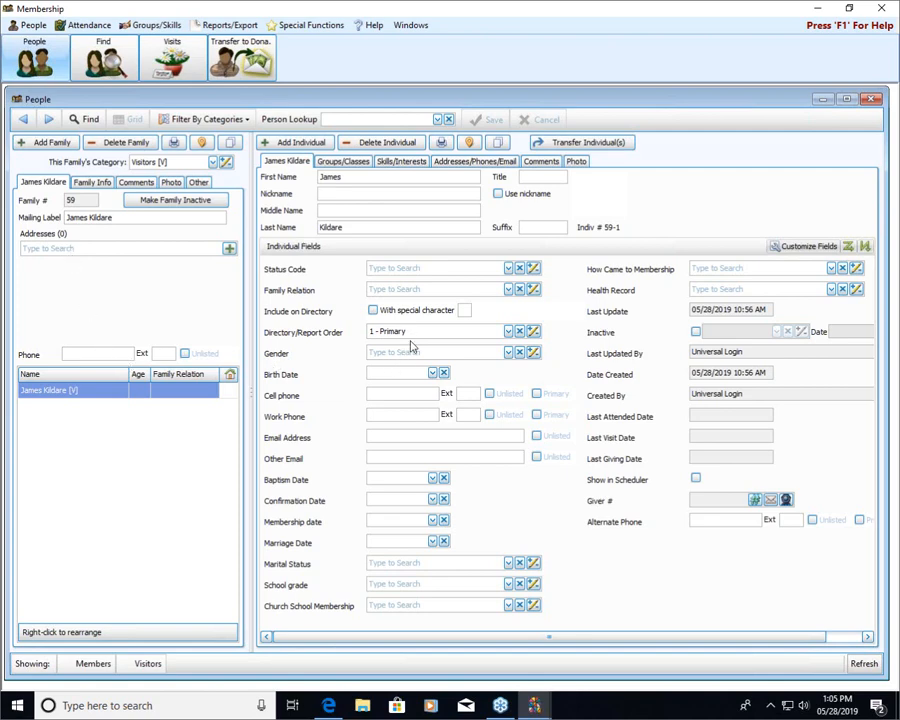
drag(446, 639, 506, 645)
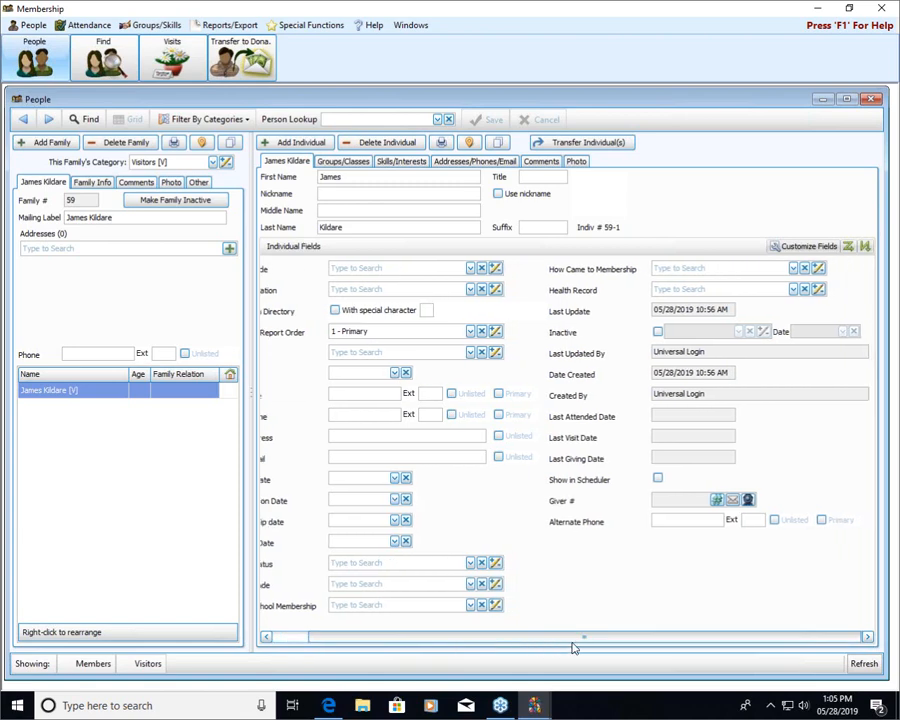
drag(603, 635, 462, 643)
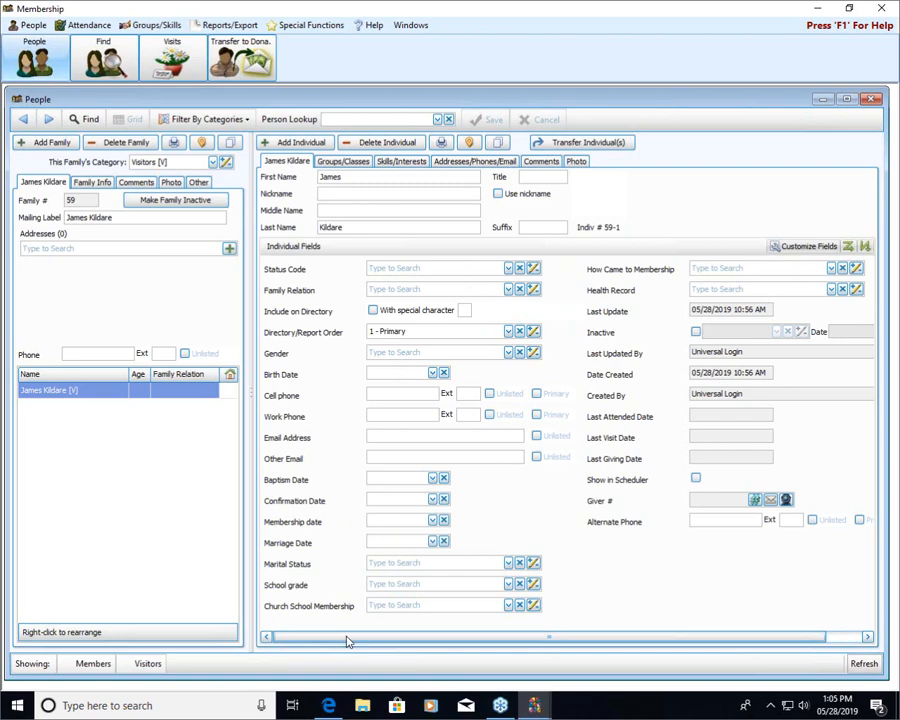
Look up the same person by first name and open the member record that has an address.
click(357, 120)
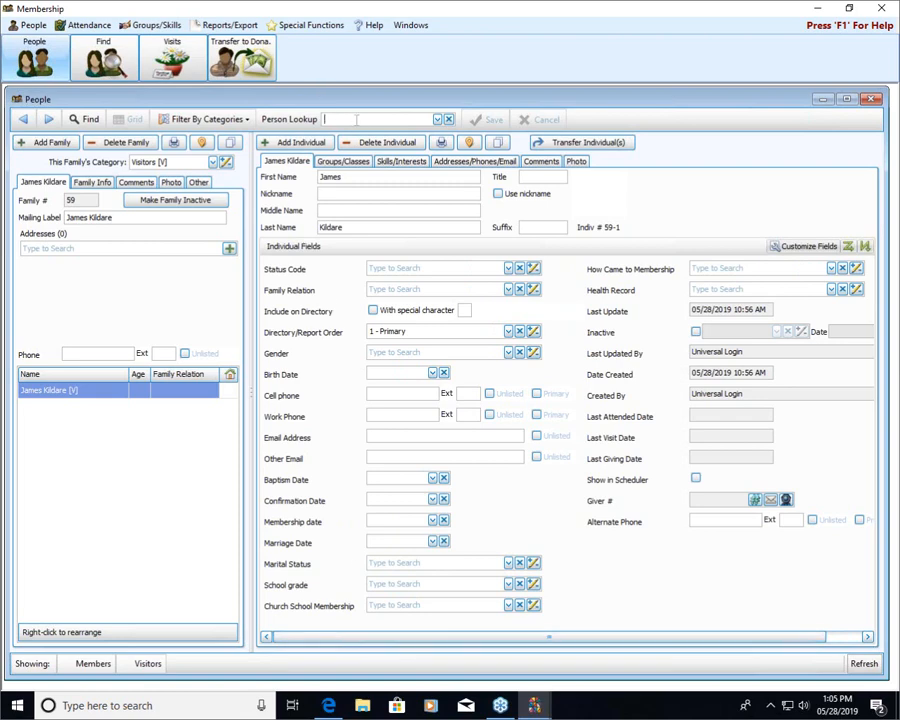
text(james)
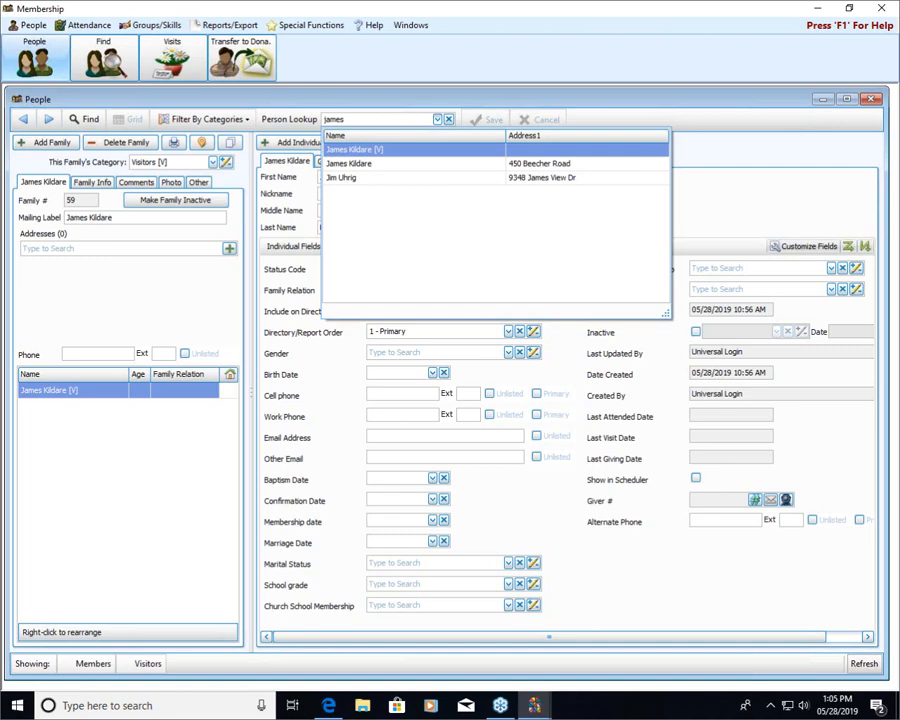
key(Down)
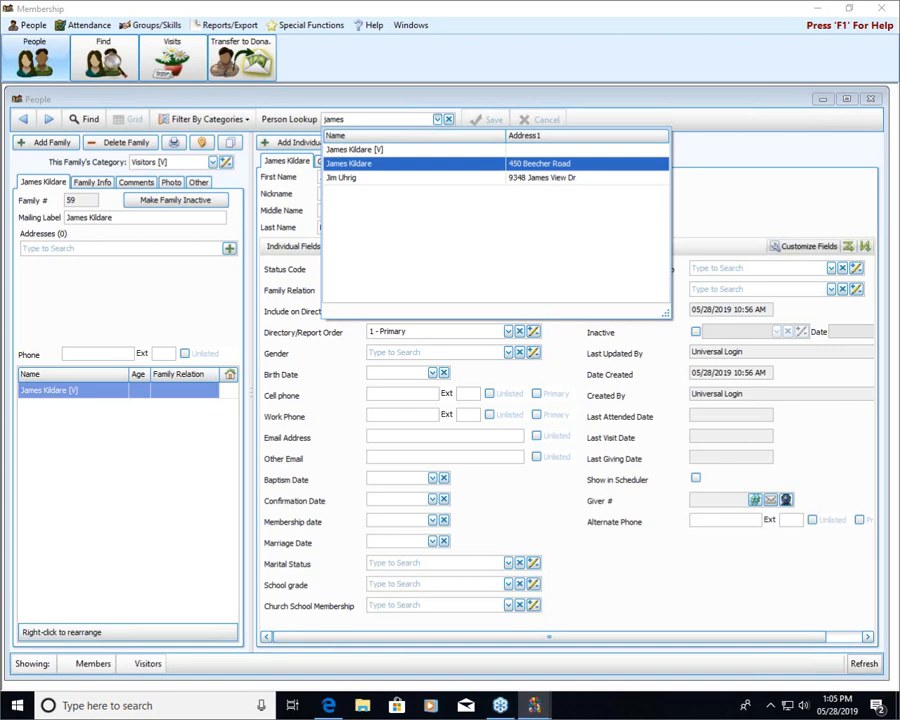
key(Return)
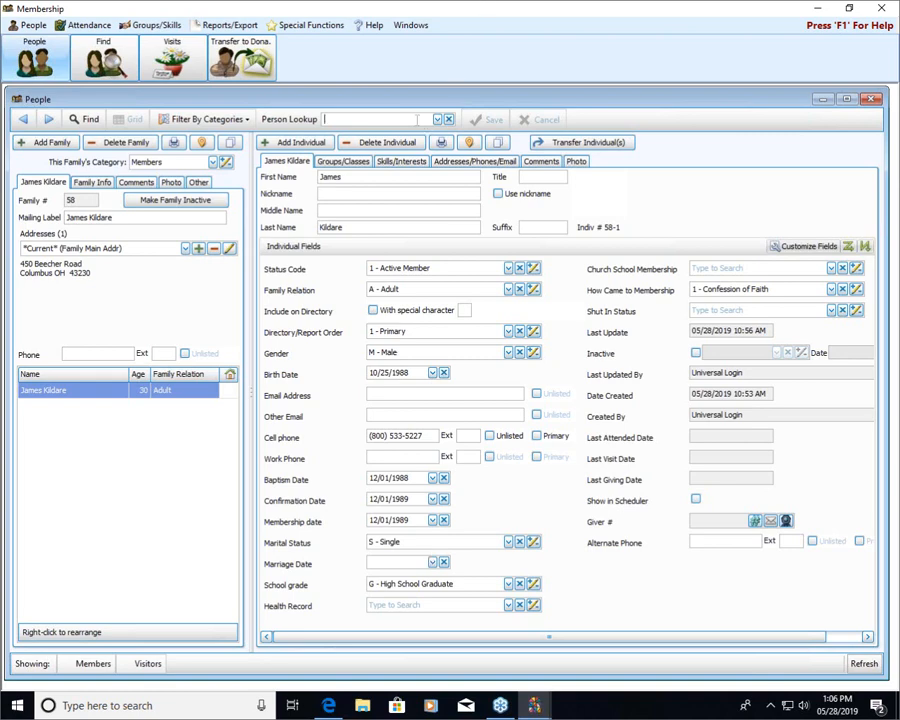
Look up the duplicated person by first name and open the visitor [V] record that has no address.
click(417, 119)
text(jam)
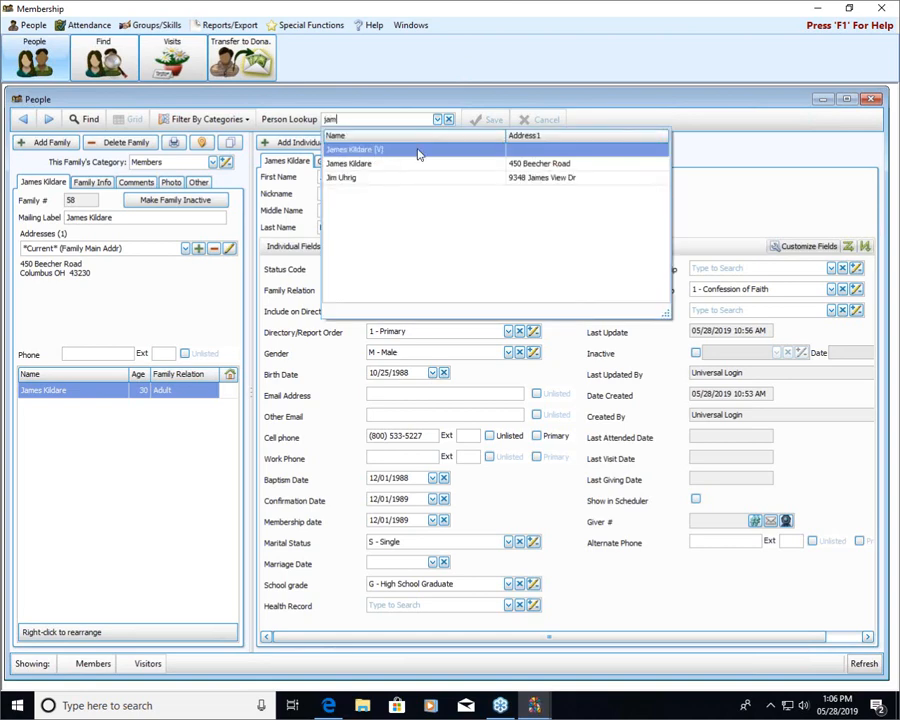
click(420, 149)
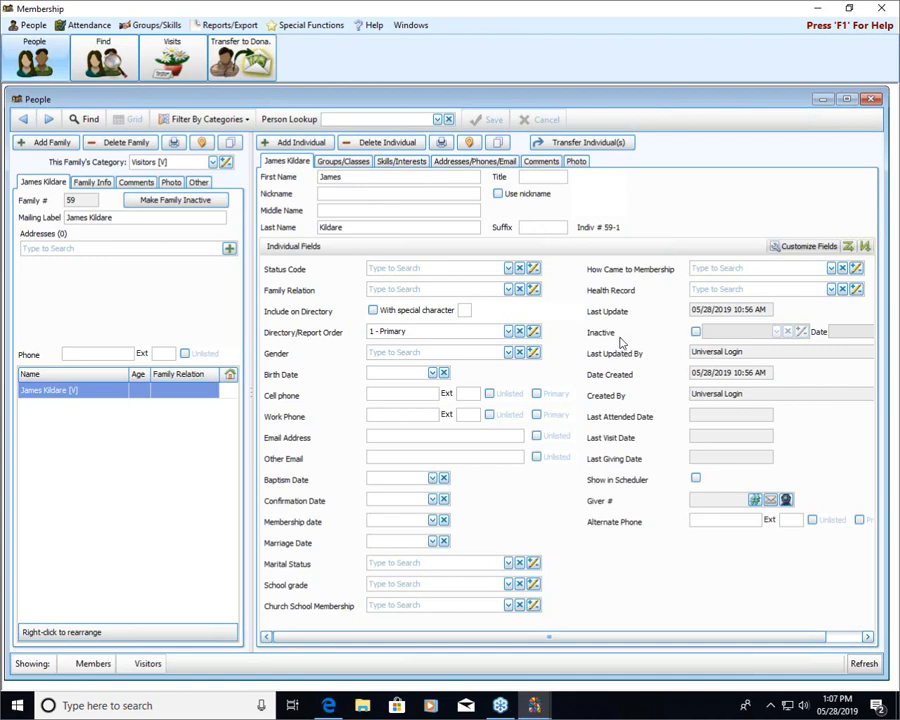
Mark the visitor record inactive with reason 9 - Duplicate Record and date 05/28/2019, and save it.
click(697, 333)
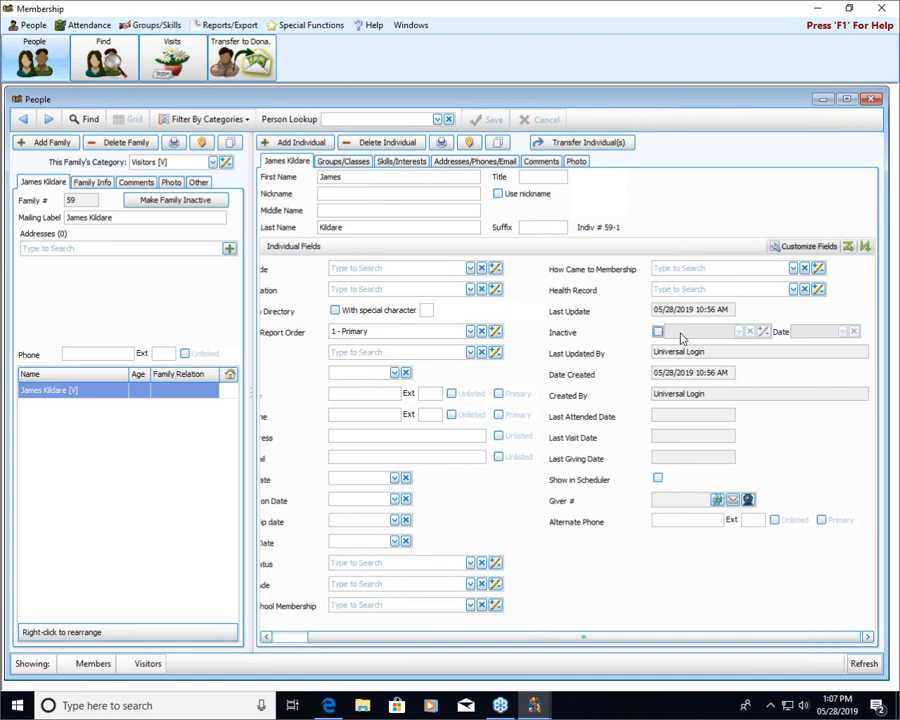
click(657, 331)
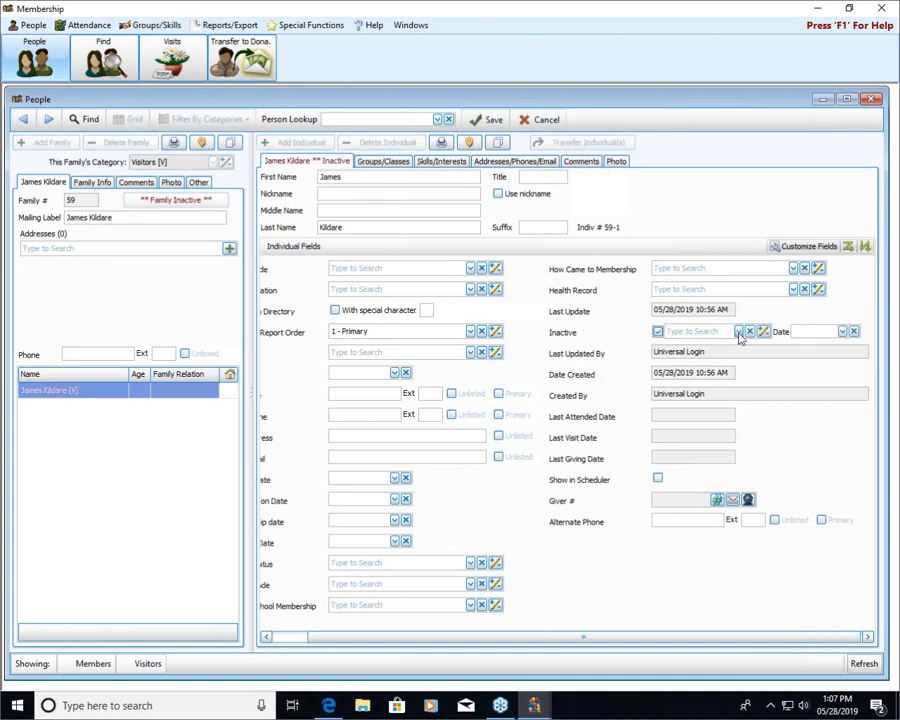
click(739, 331)
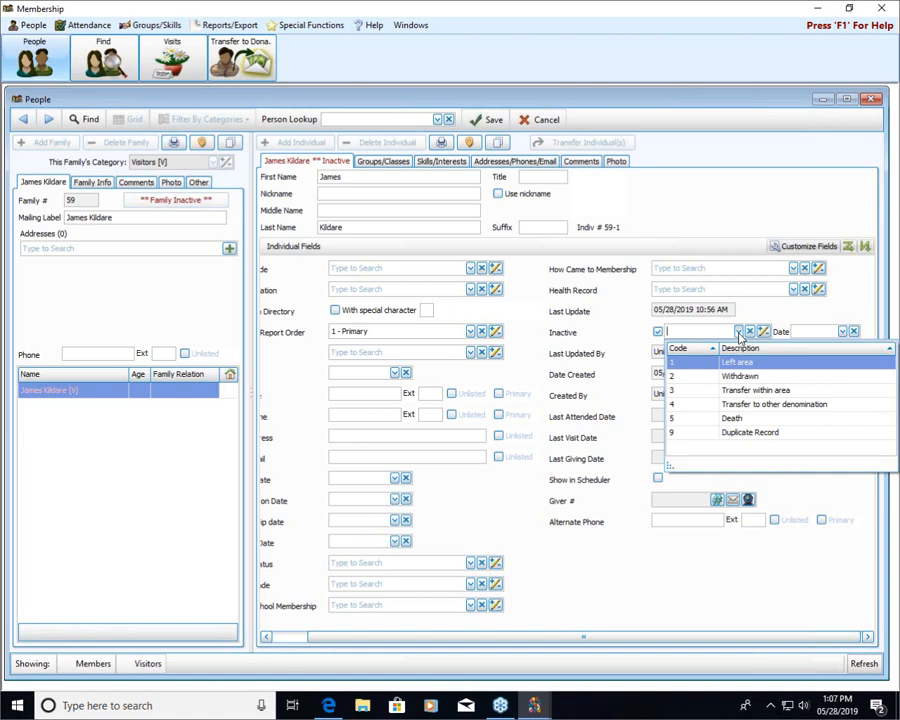
click(745, 433)
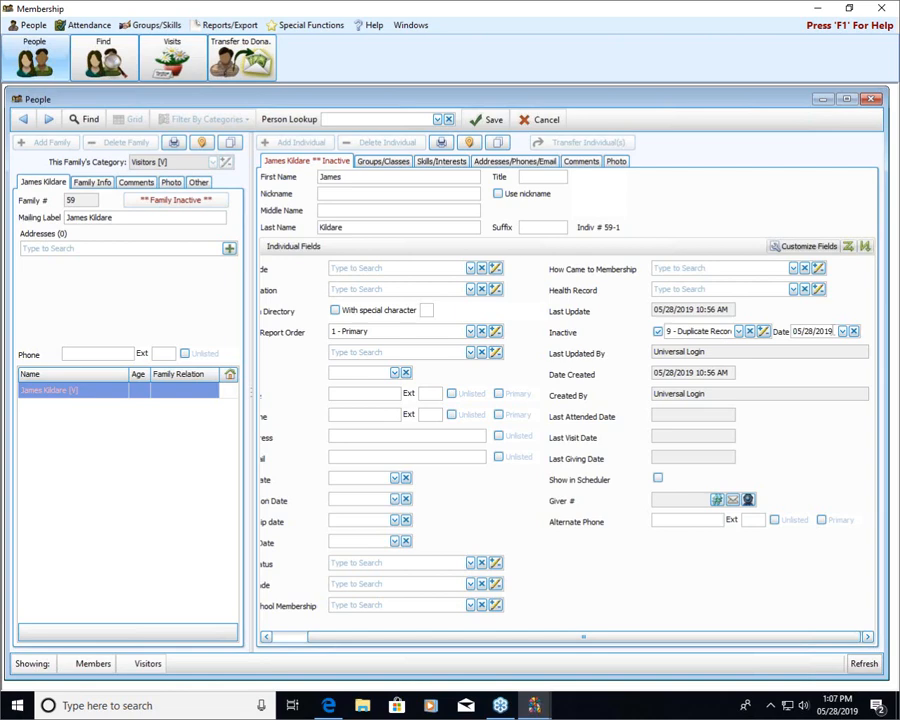
click(489, 121)
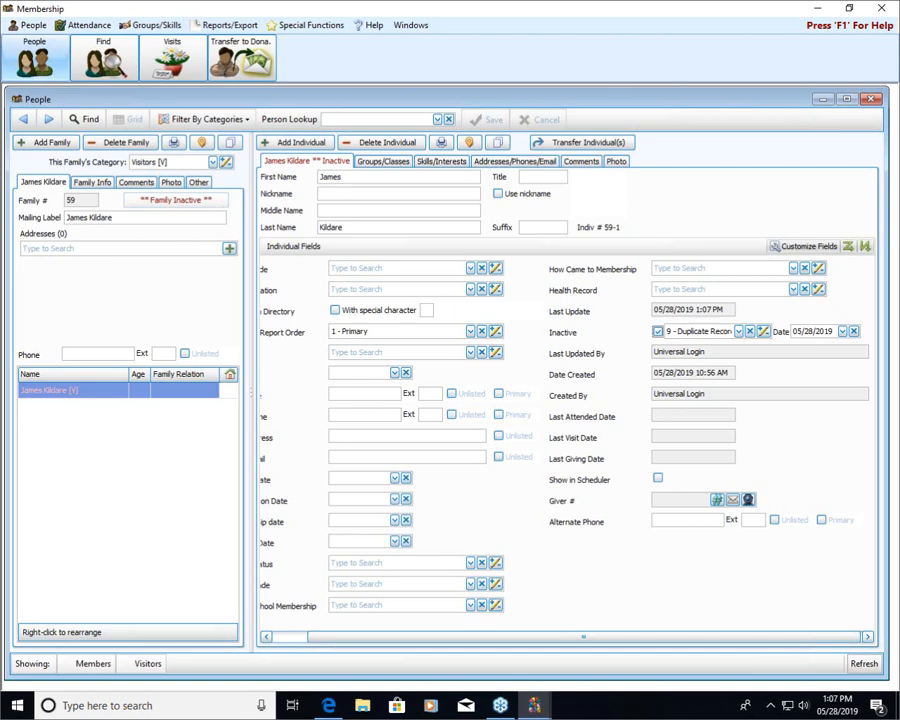
Switch to the Donations module, open Transfer Donations and choose the person's inactive visitor [V] record as the From Giver.
mouse_move(535, 706)
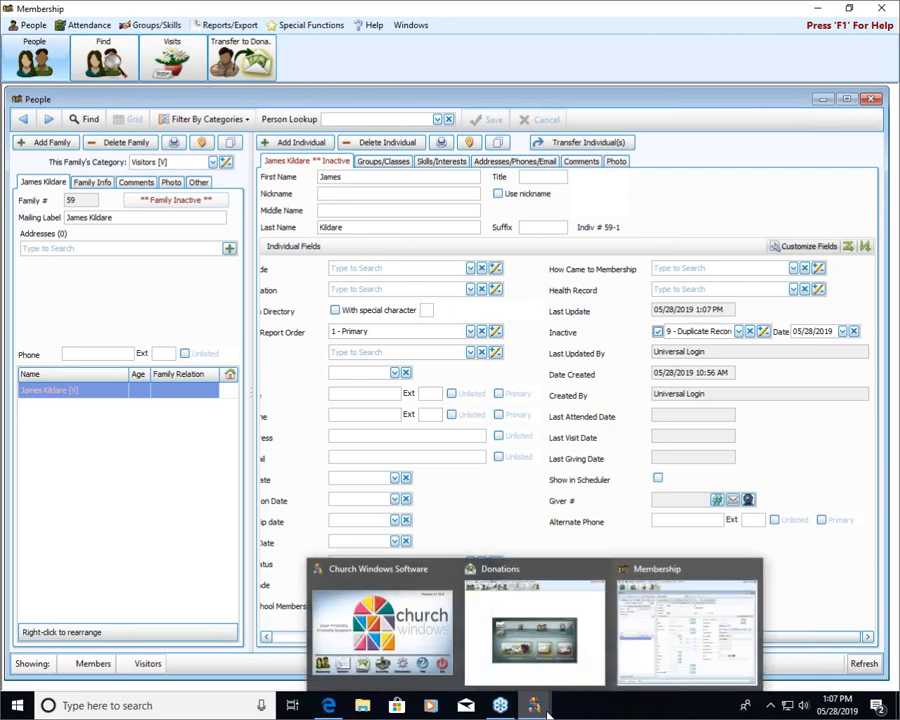
click(558, 671)
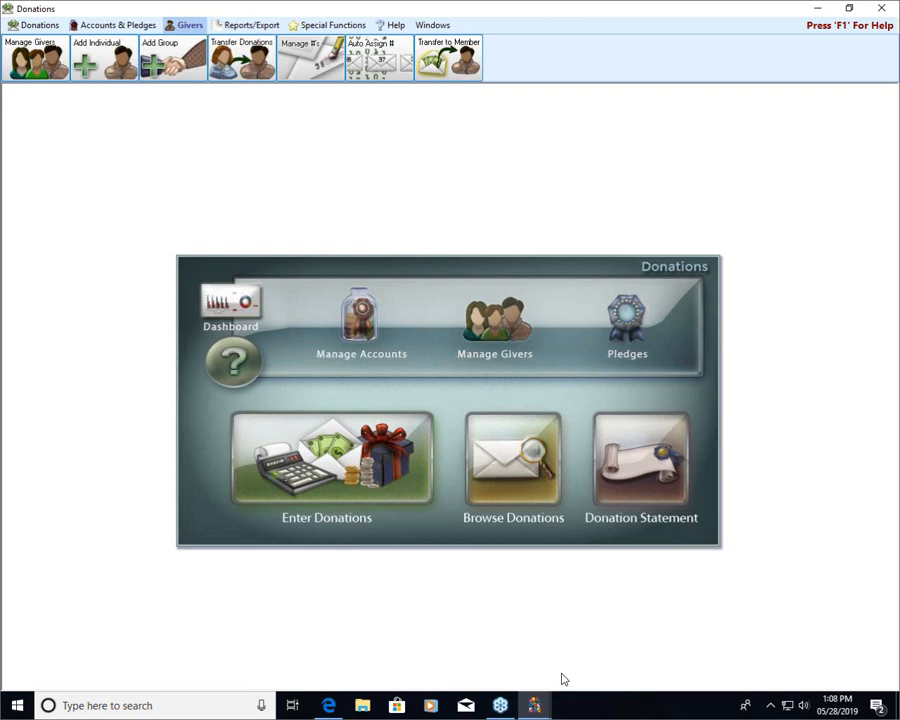
click(260, 57)
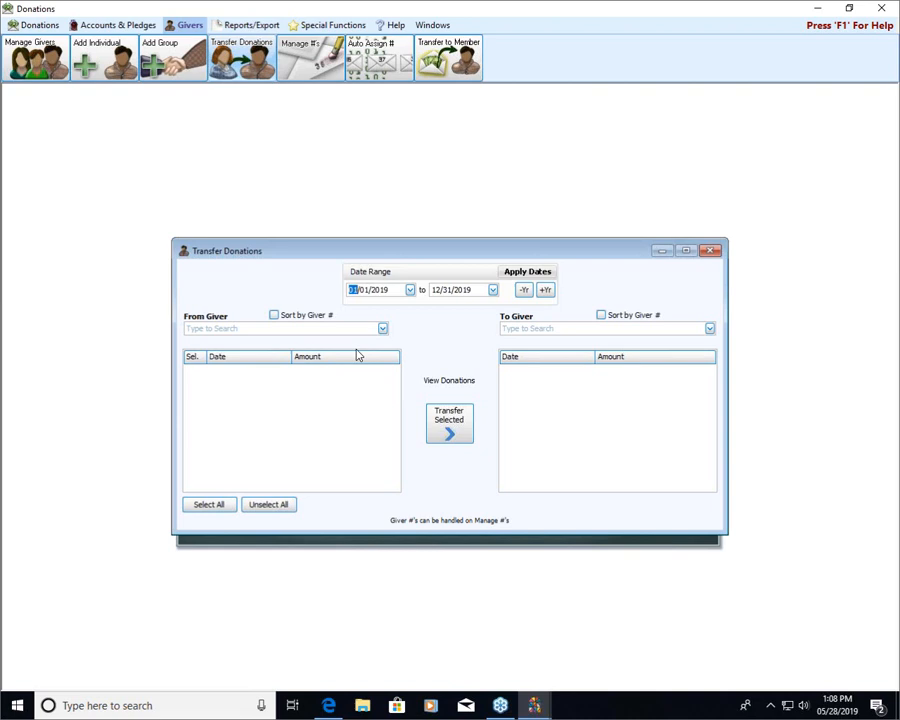
click(267, 328)
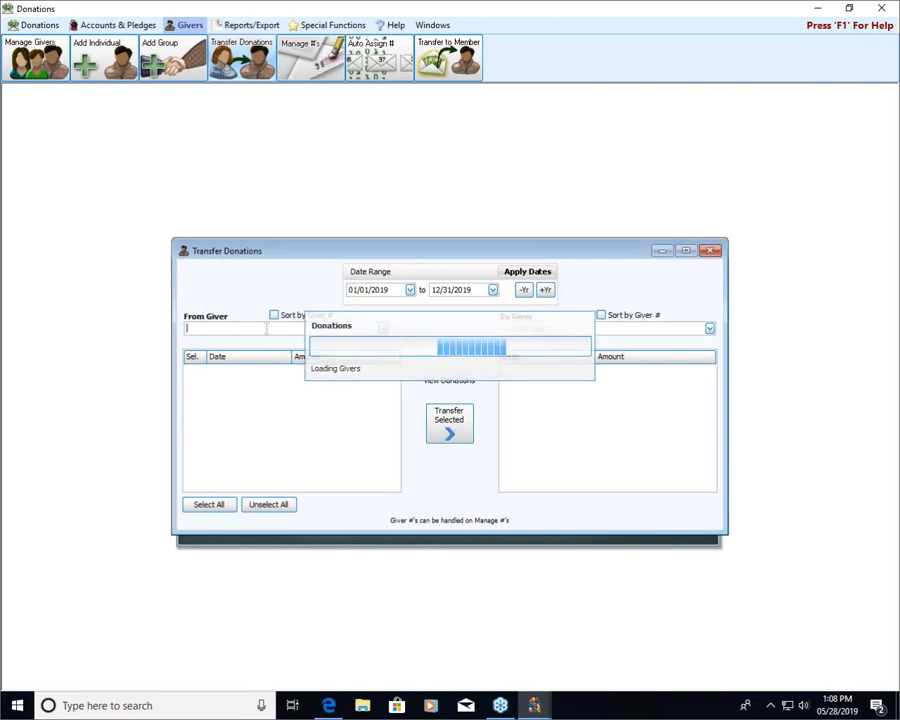
text(kil)
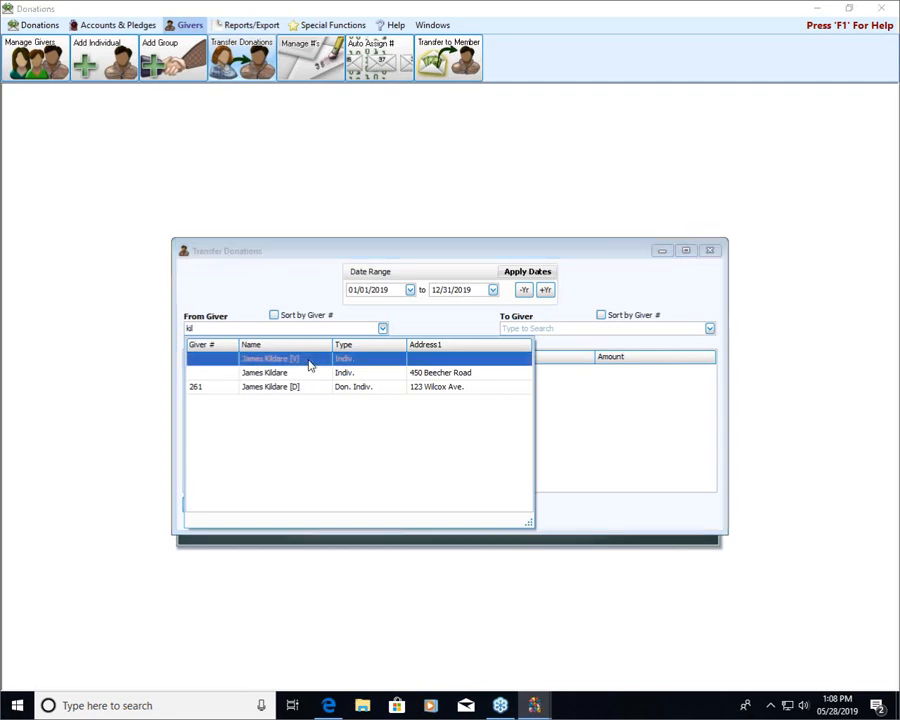
click(309, 363)
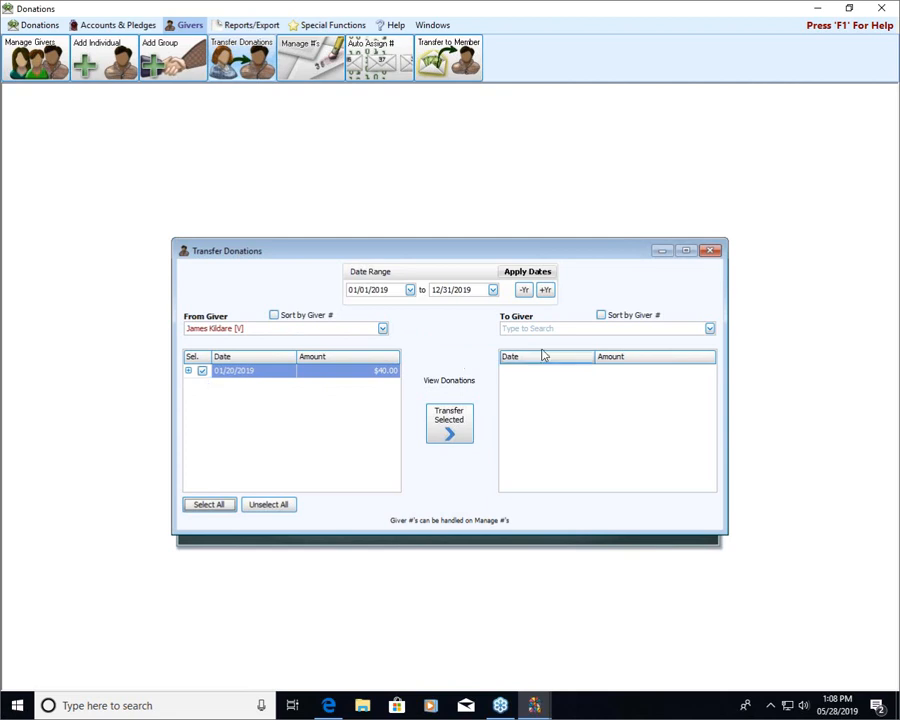
Transfer the visitor's selected donation to the same person's member record with an address, and close Transfer Donations.
click(599, 328)
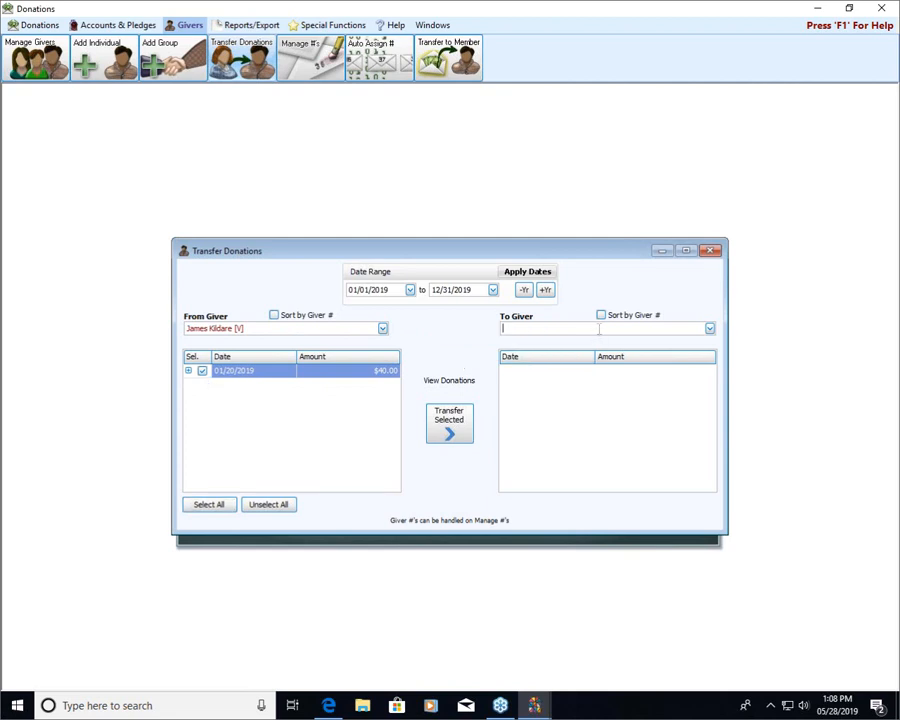
text(jam)
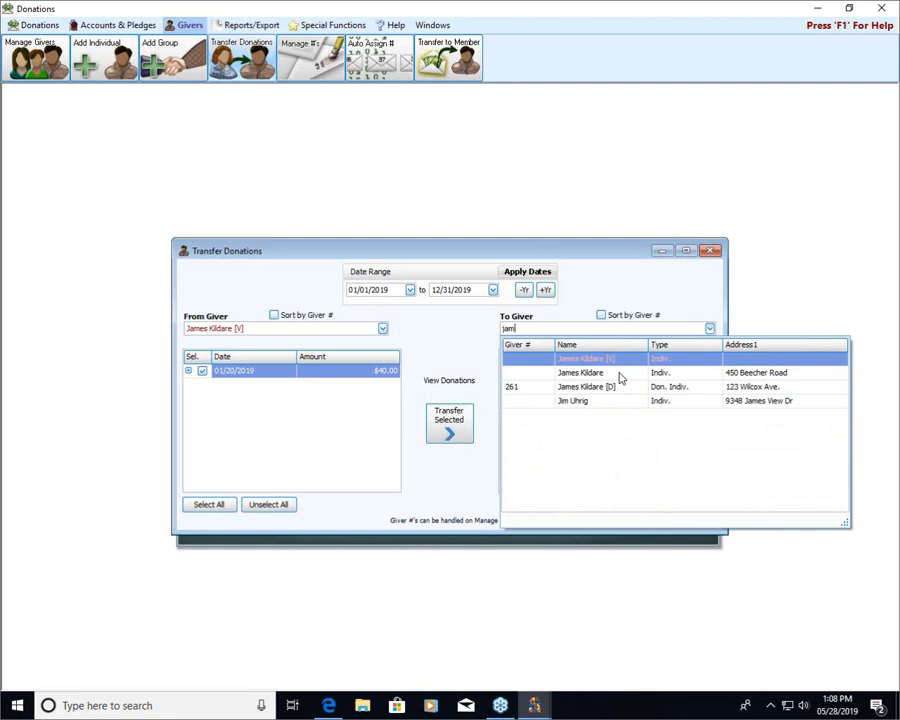
click(619, 374)
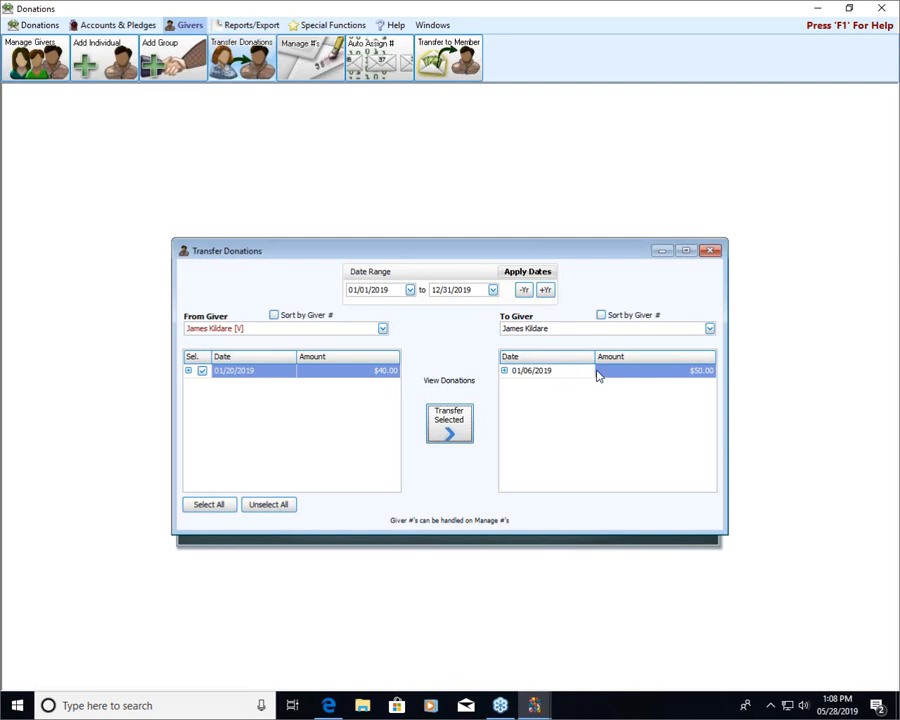
click(462, 422)
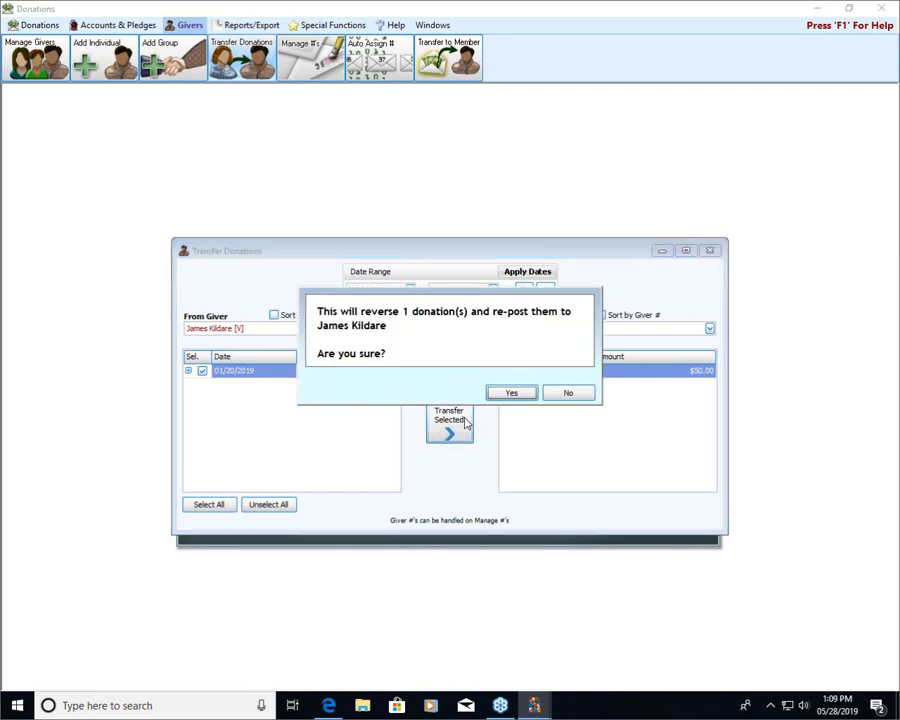
click(514, 393)
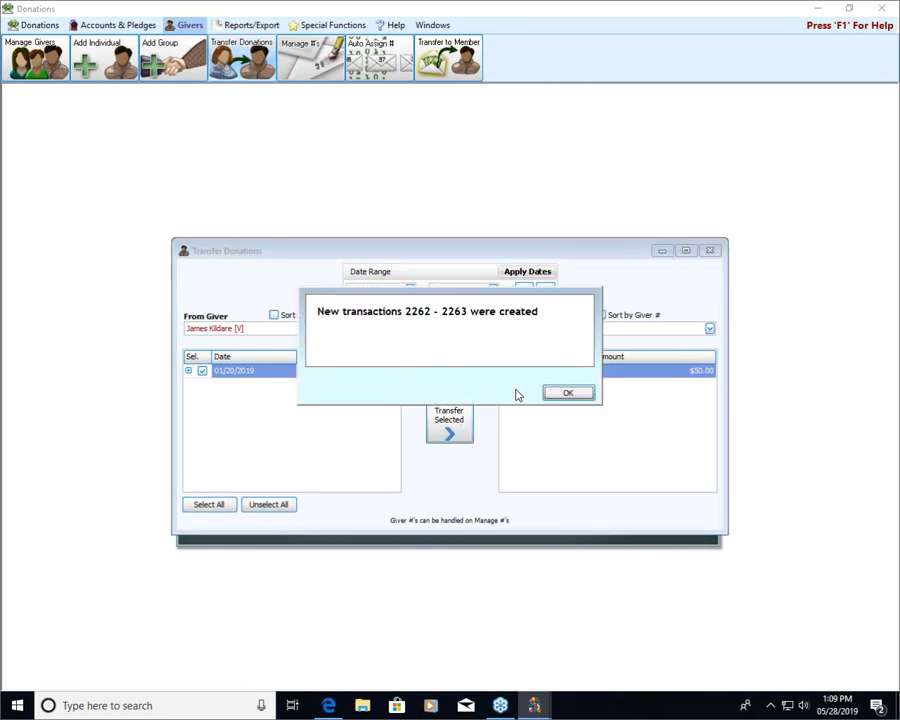
click(568, 393)
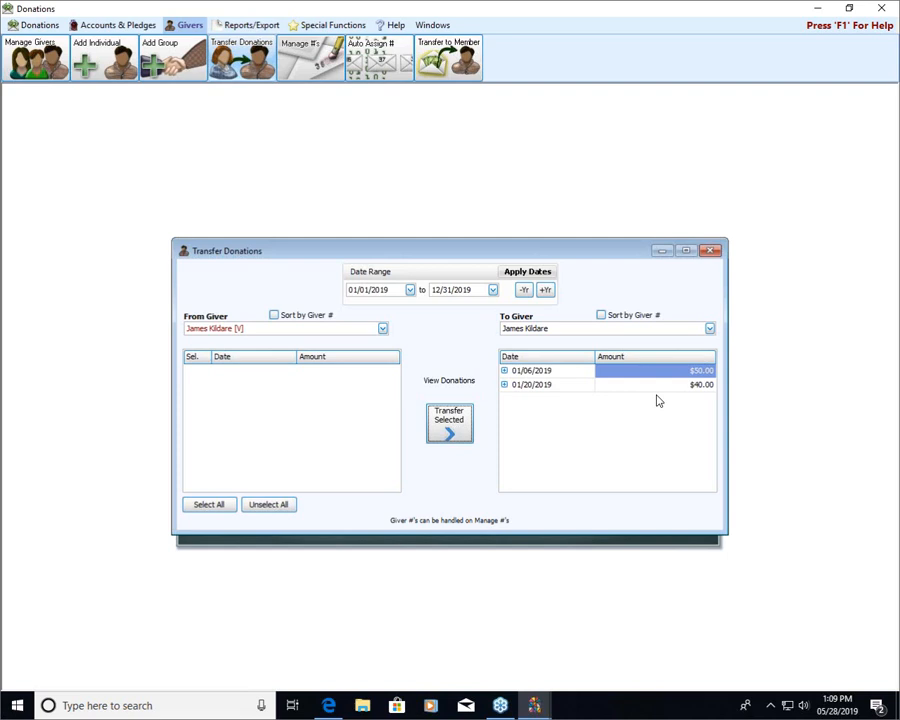
click(710, 251)
In Manage Givers, find the person's Donations-only [D] record by surname, mark it inactive and close the window.
click(474, 315)
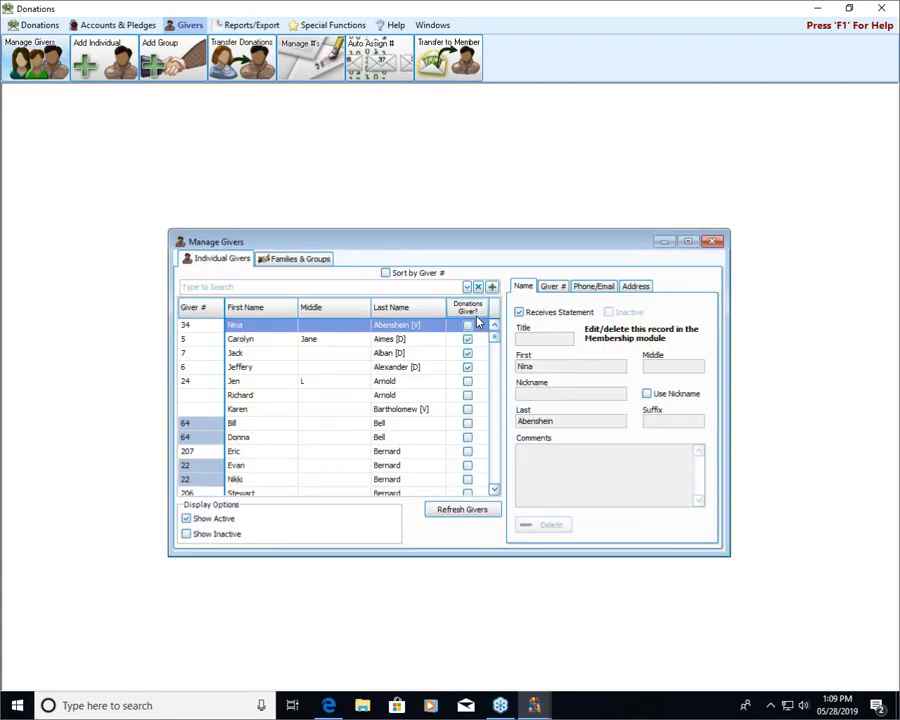
click(410, 287)
text(kil)
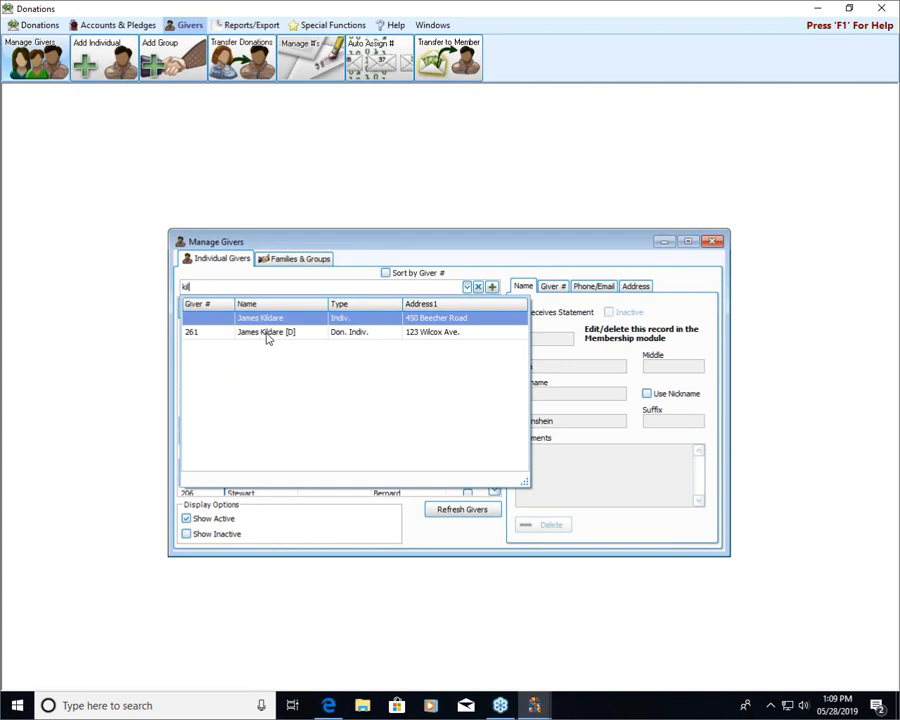
click(362, 335)
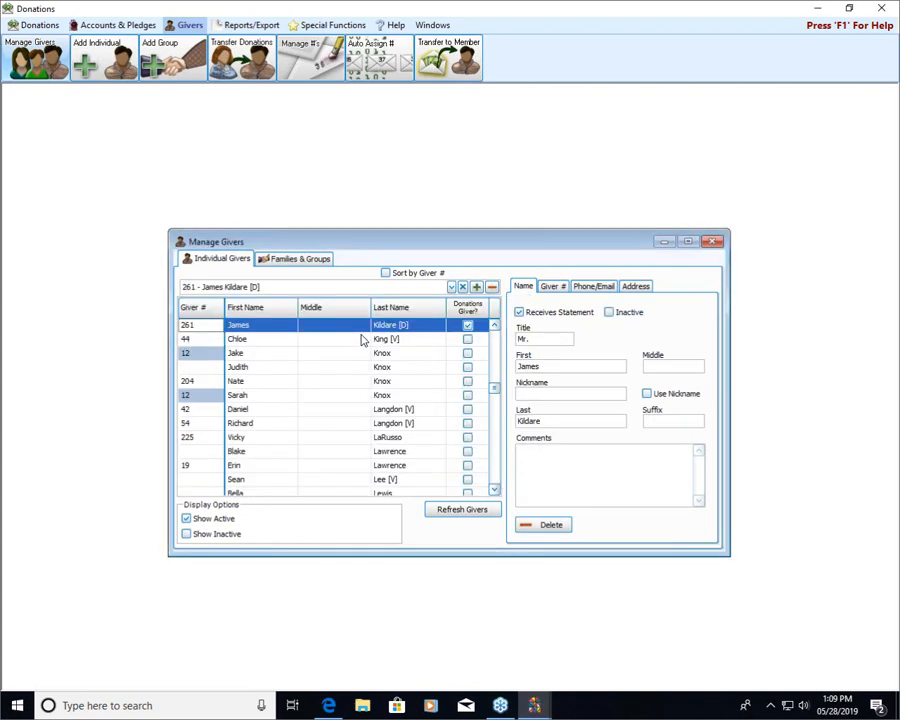
click(494, 326)
click(494, 326)
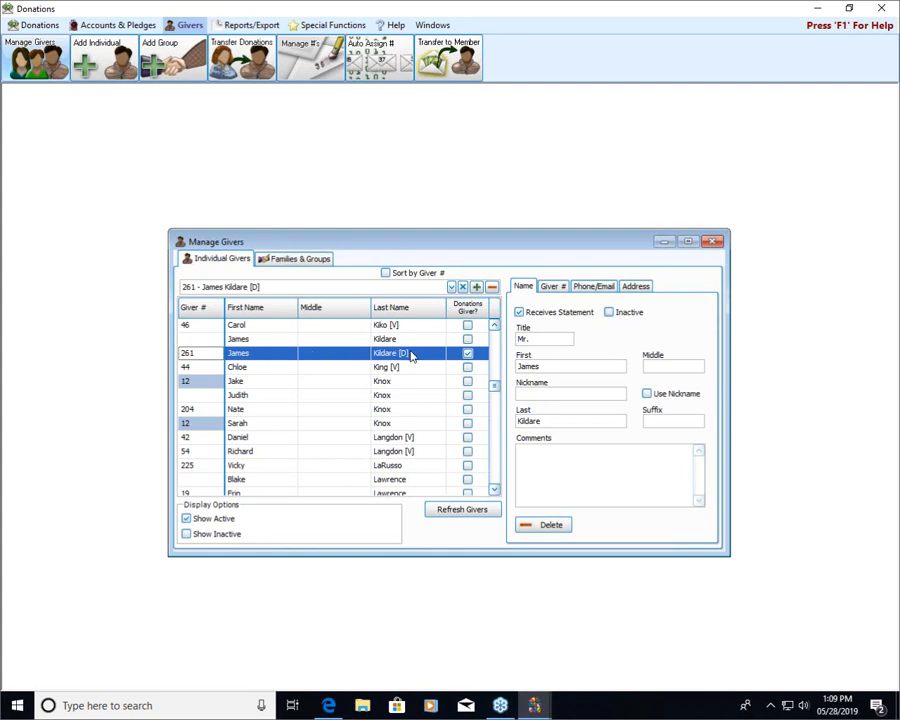
click(612, 314)
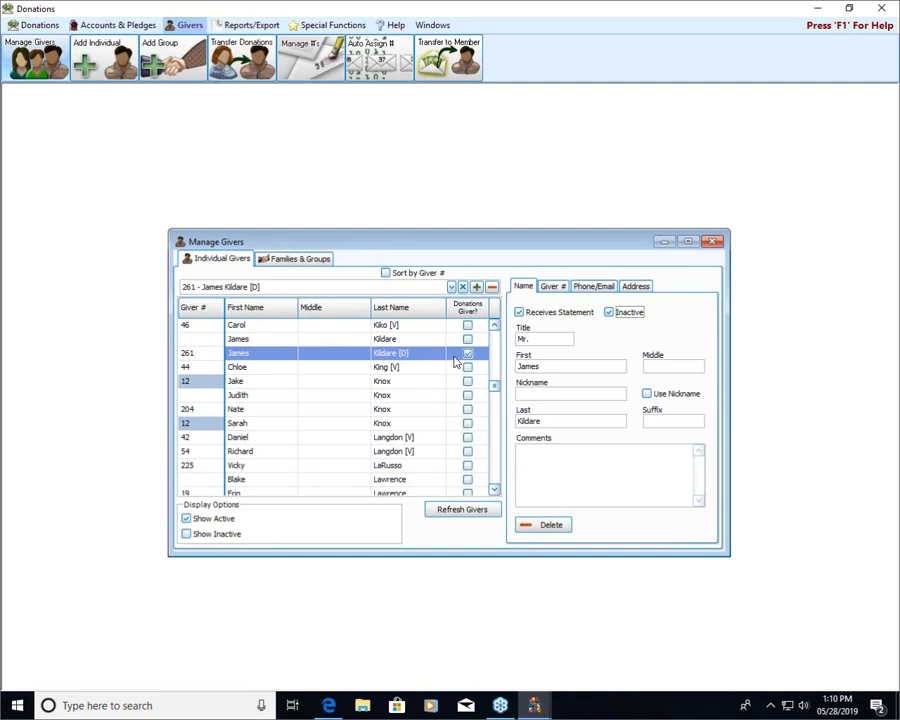
click(714, 244)
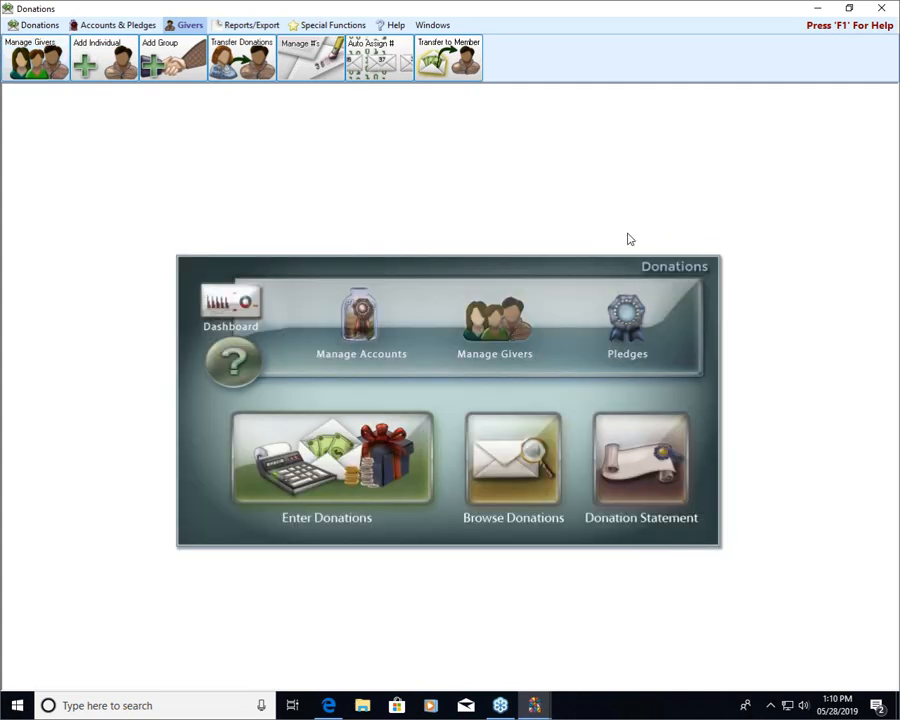
Open Transfer Donations again and choose the person's inactive Donations-only [D] record as the From Giver.
click(240, 60)
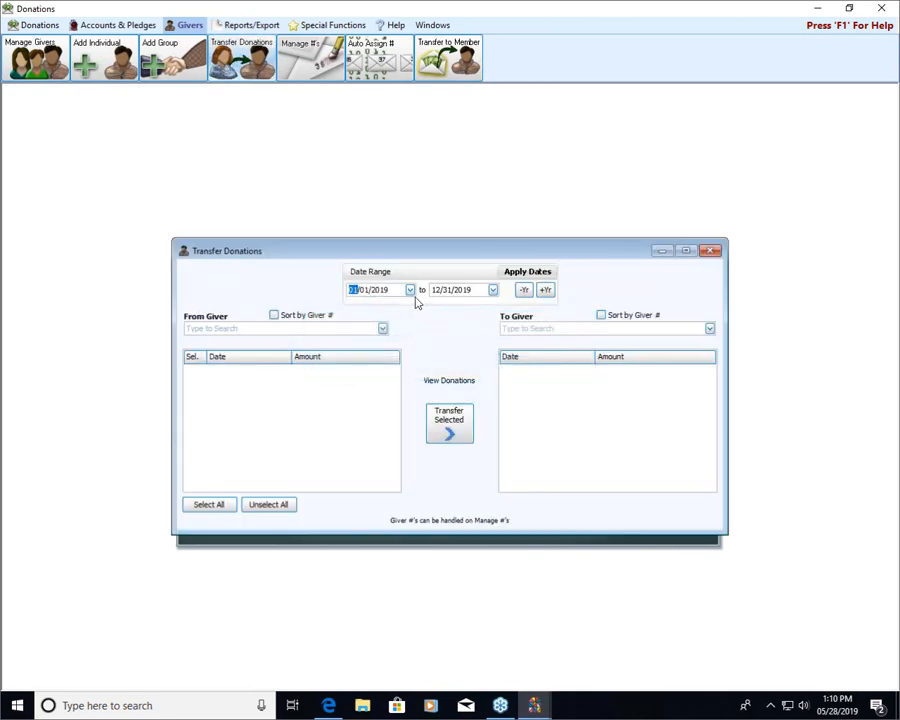
click(336, 330)
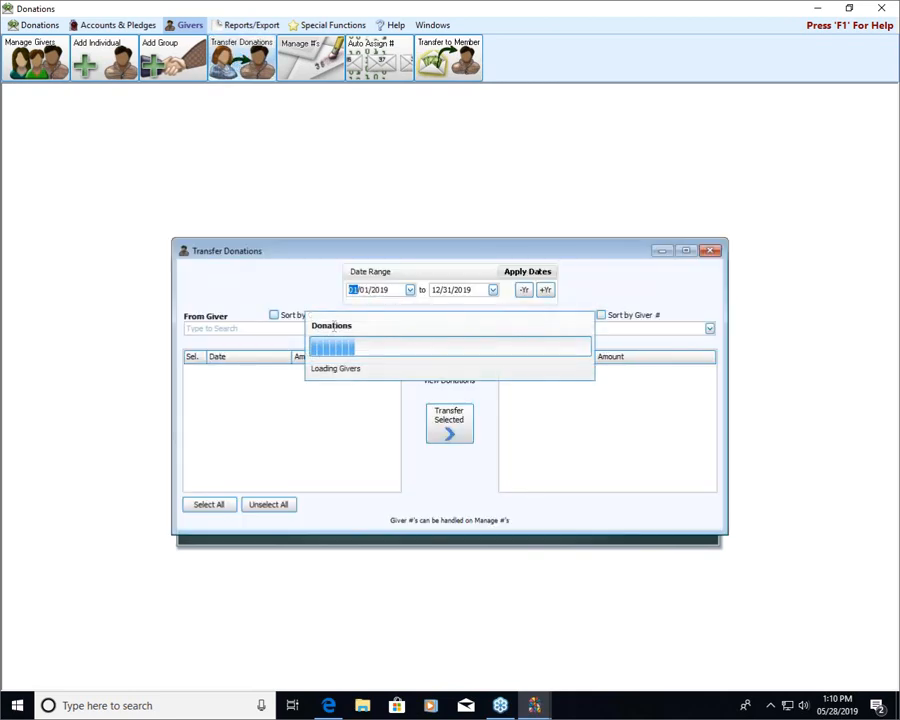
text(kild)
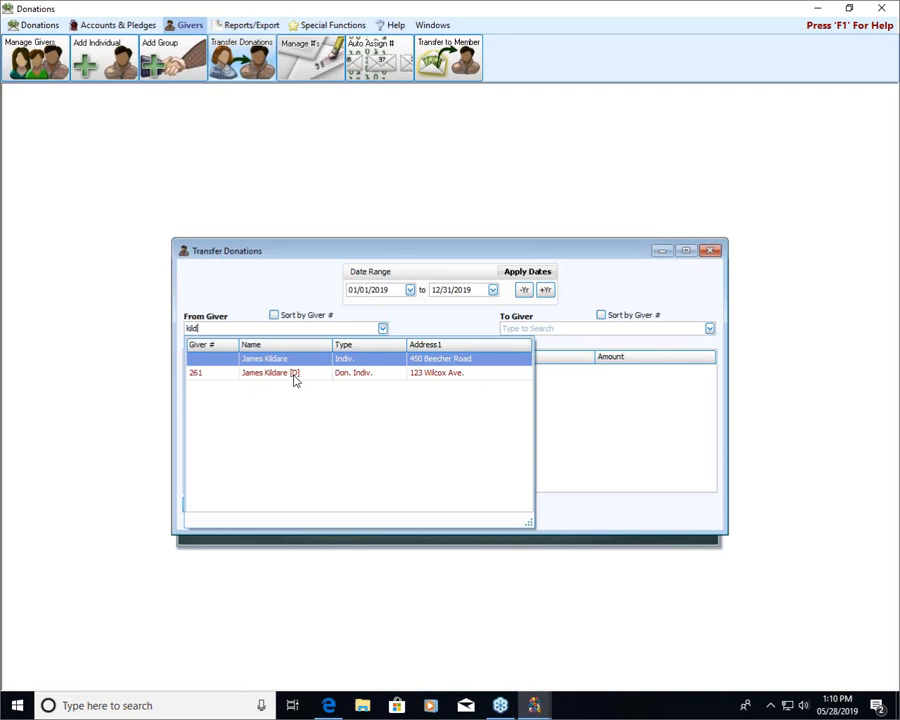
click(295, 375)
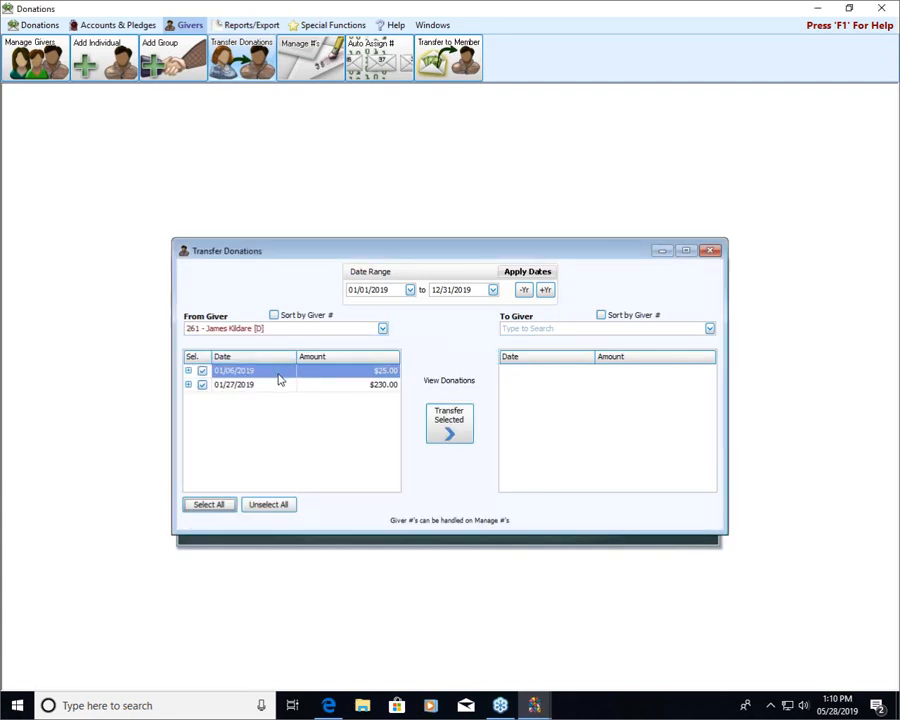
Transfer both selected donations from the [D] record to the person's member record with an address.
click(636, 329)
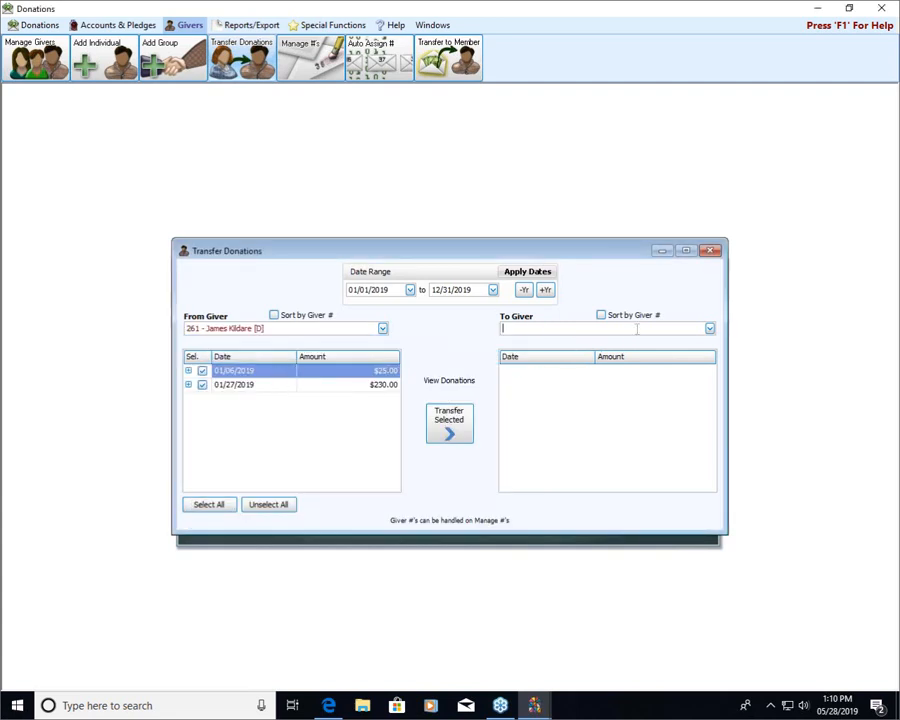
text(jam)
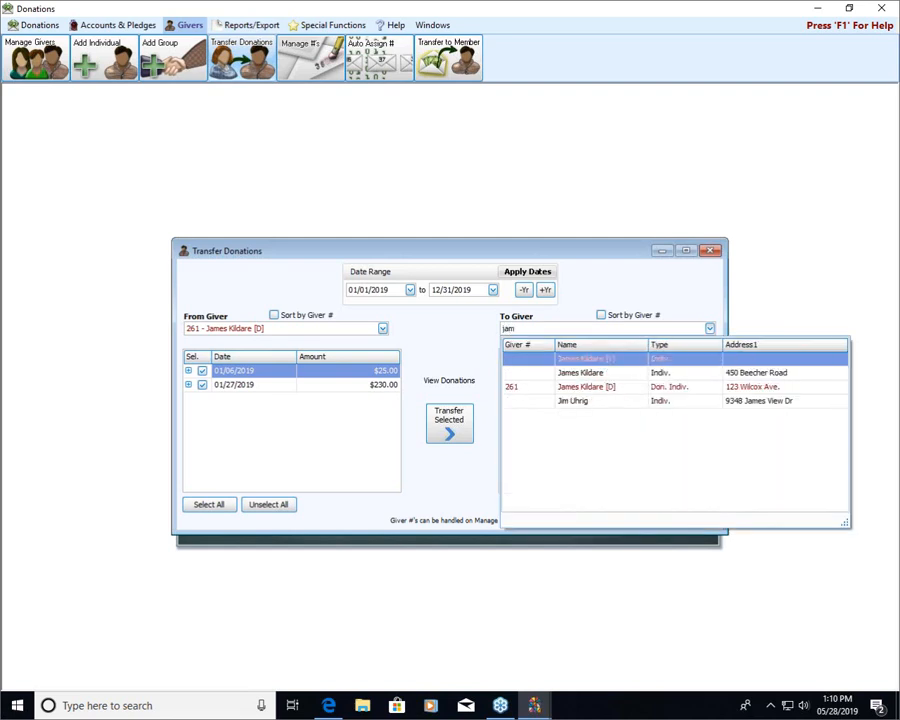
click(592, 375)
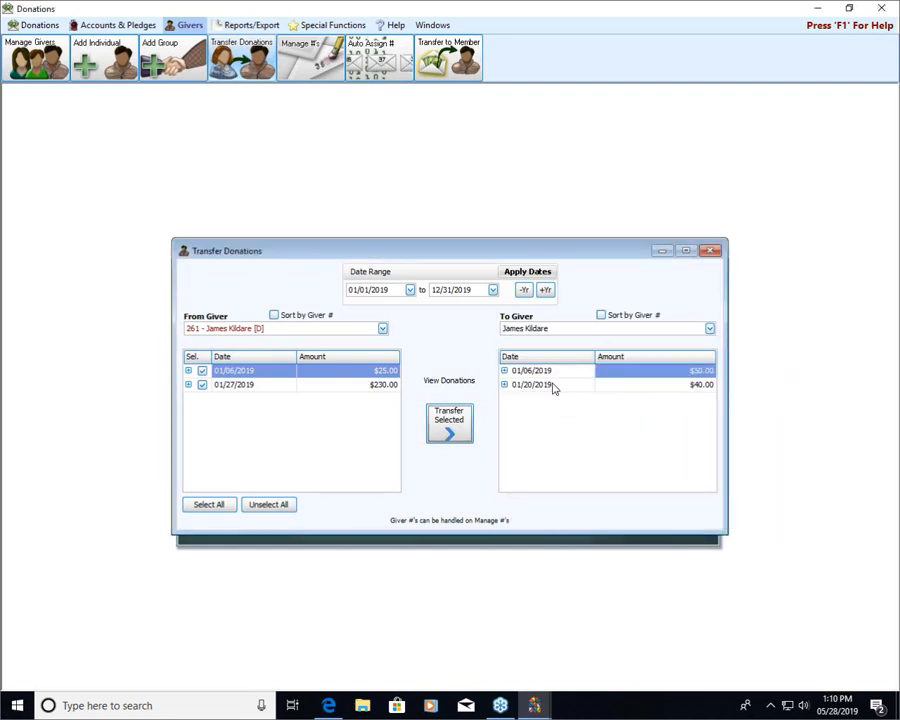
click(447, 423)
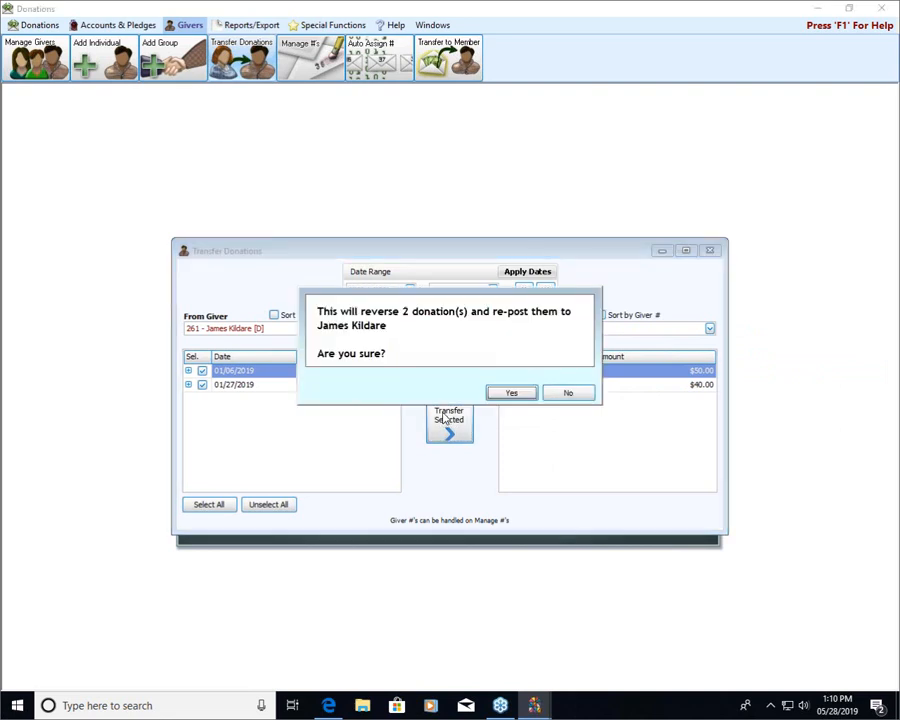
click(510, 395)
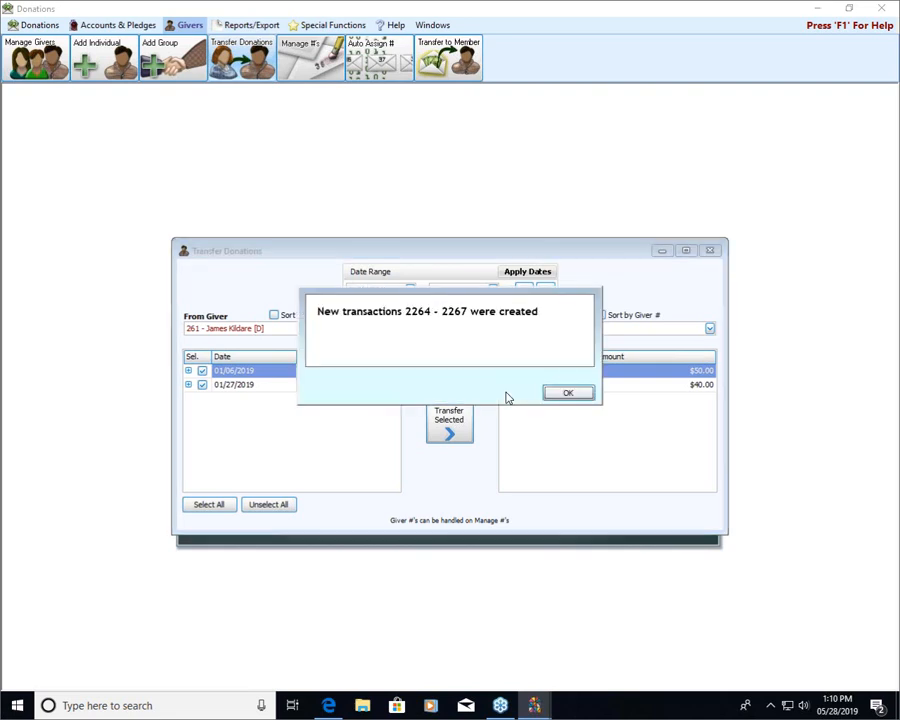
click(567, 395)
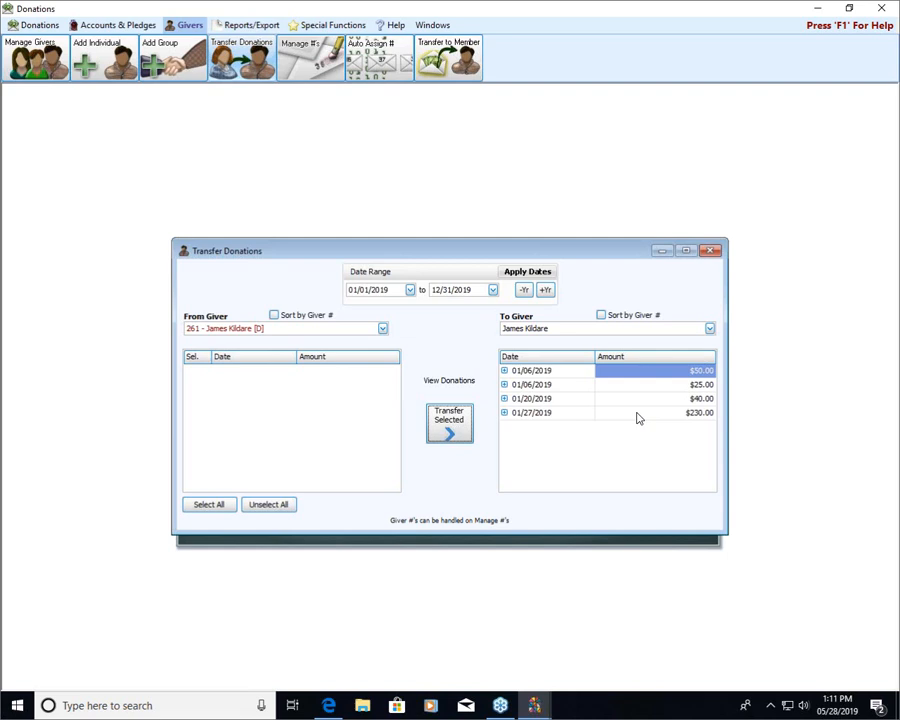
Close Transfer Donations and, in Manage #'s, delete the giver number from the person's inactive Donations-only [D] record.
click(711, 251)
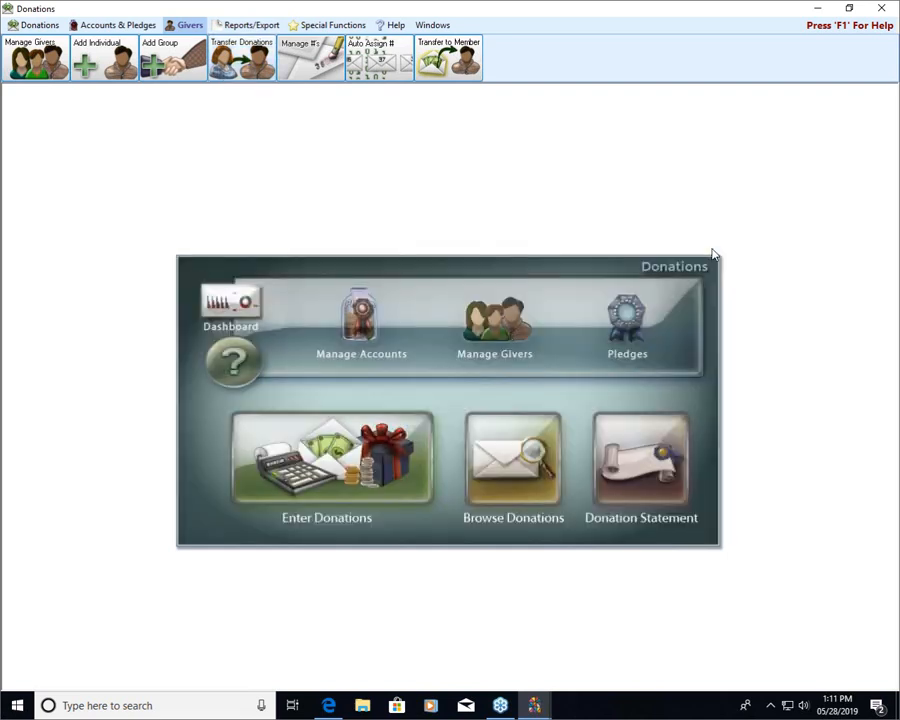
click(308, 61)
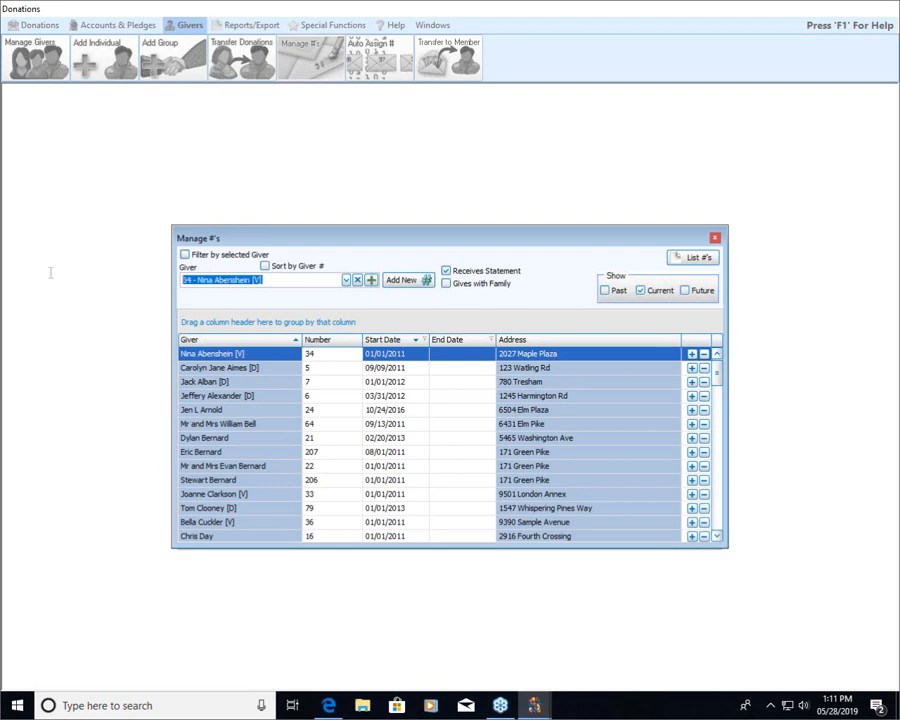
text(261)
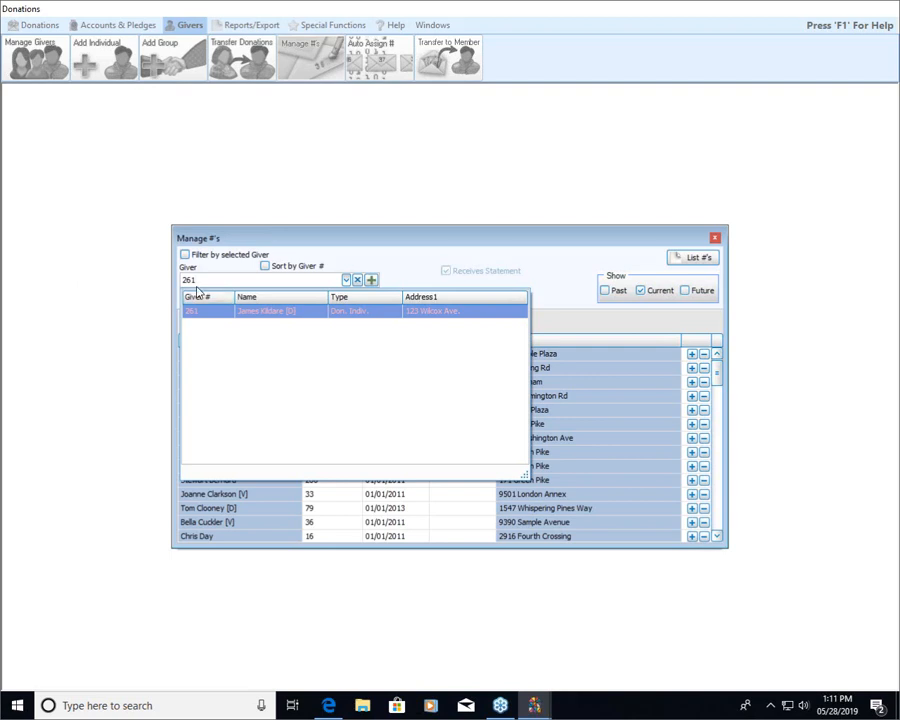
click(286, 315)
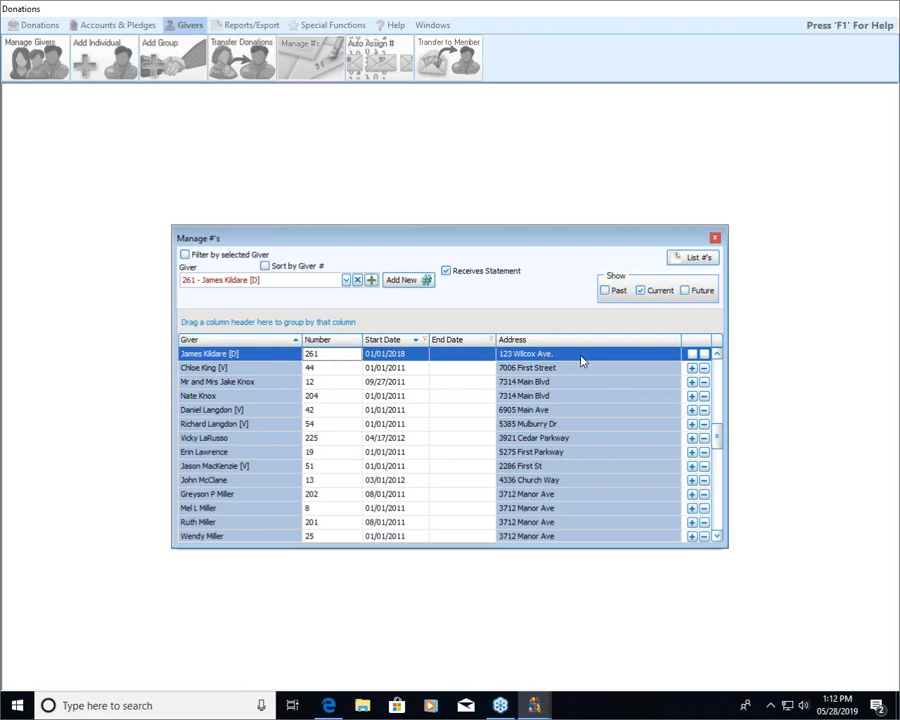
click(704, 355)
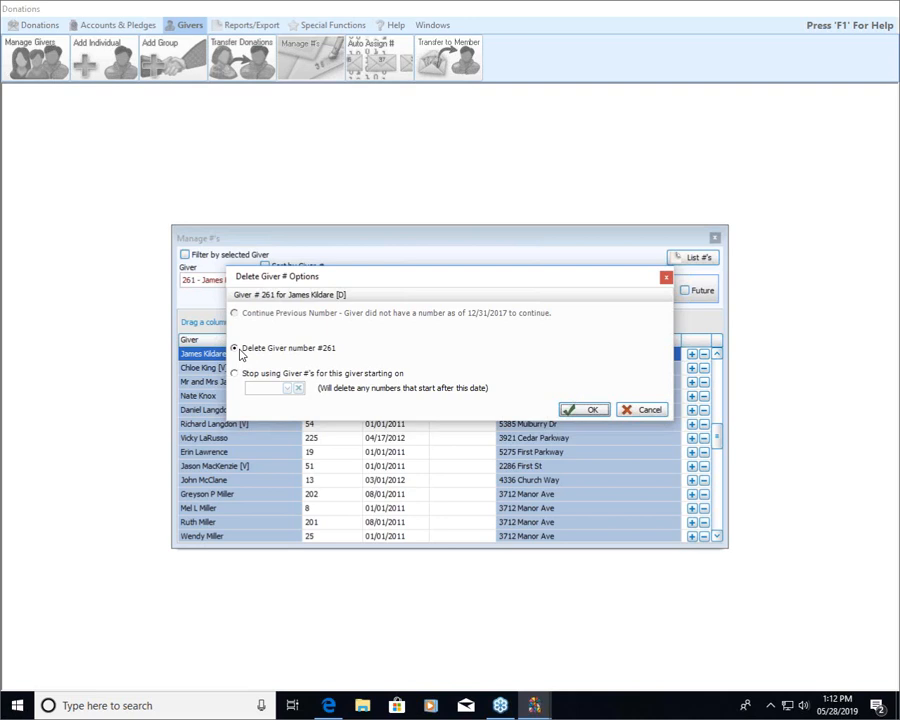
click(590, 410)
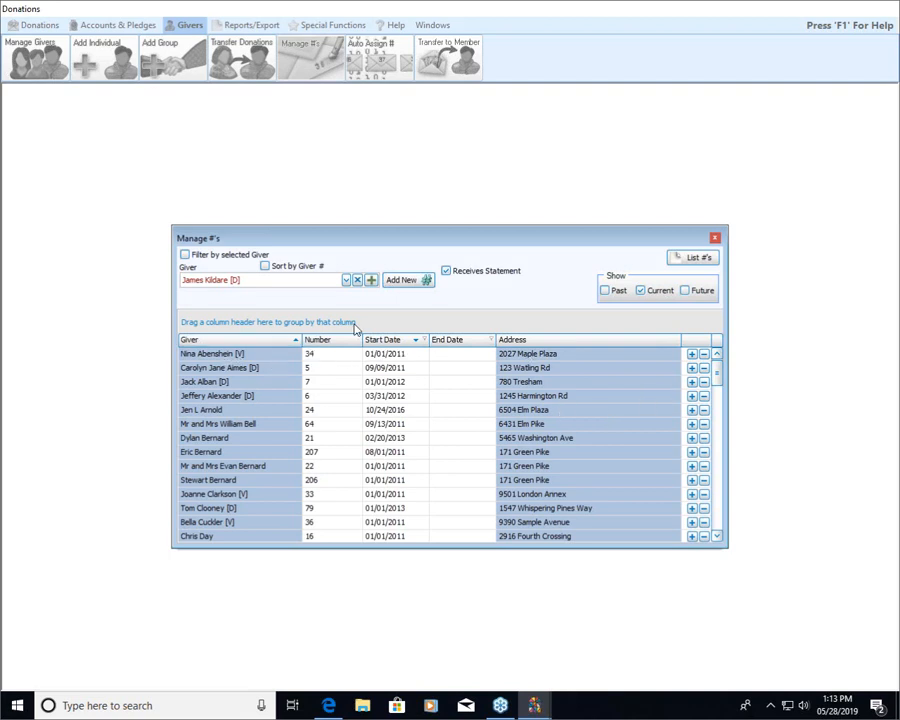
Assign the removed giver number to the person's individual member record with start date 01/01/2018, and close Manage #'s.
click(346, 281)
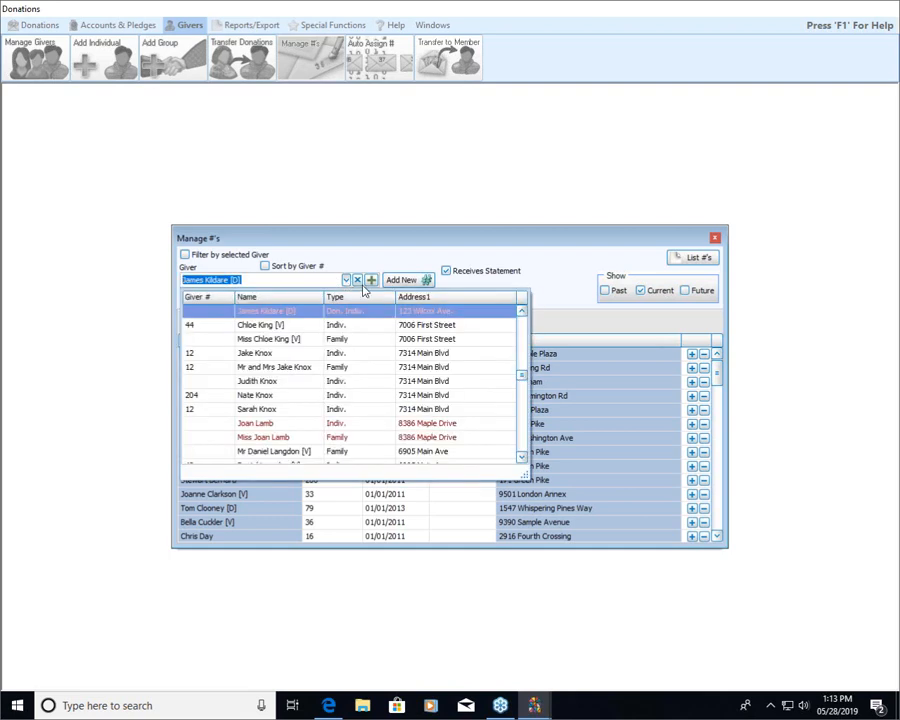
click(521, 314)
click(521, 314)
click(521, 314)
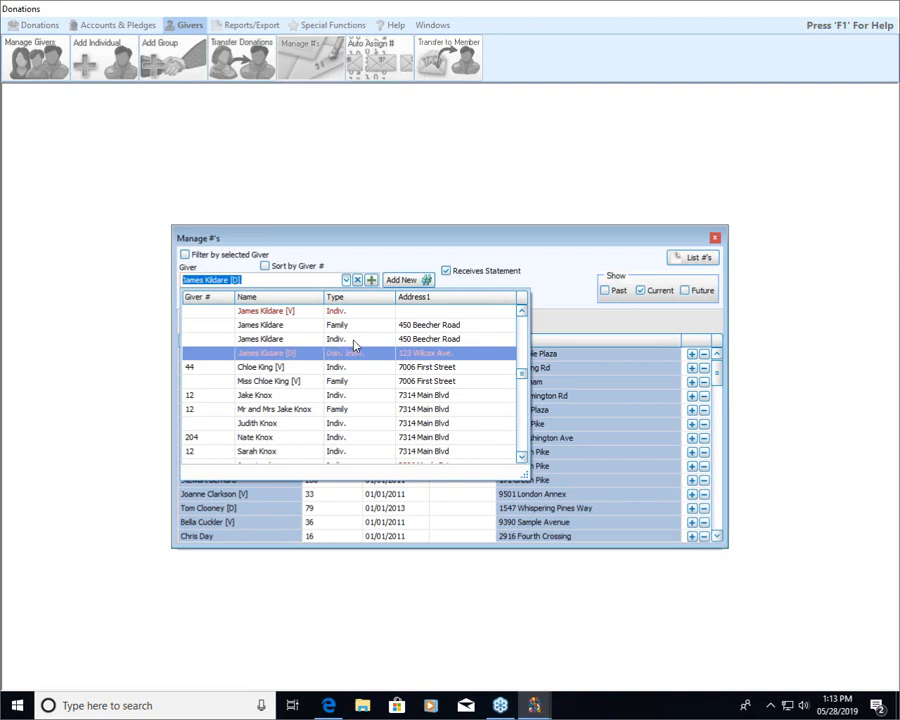
click(302, 340)
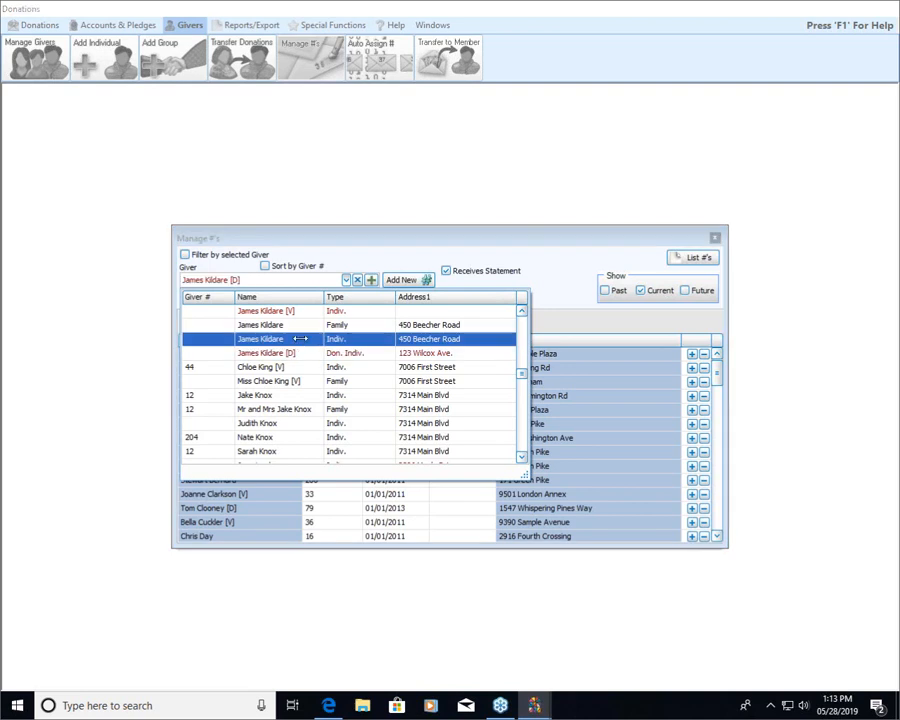
click(393, 283)
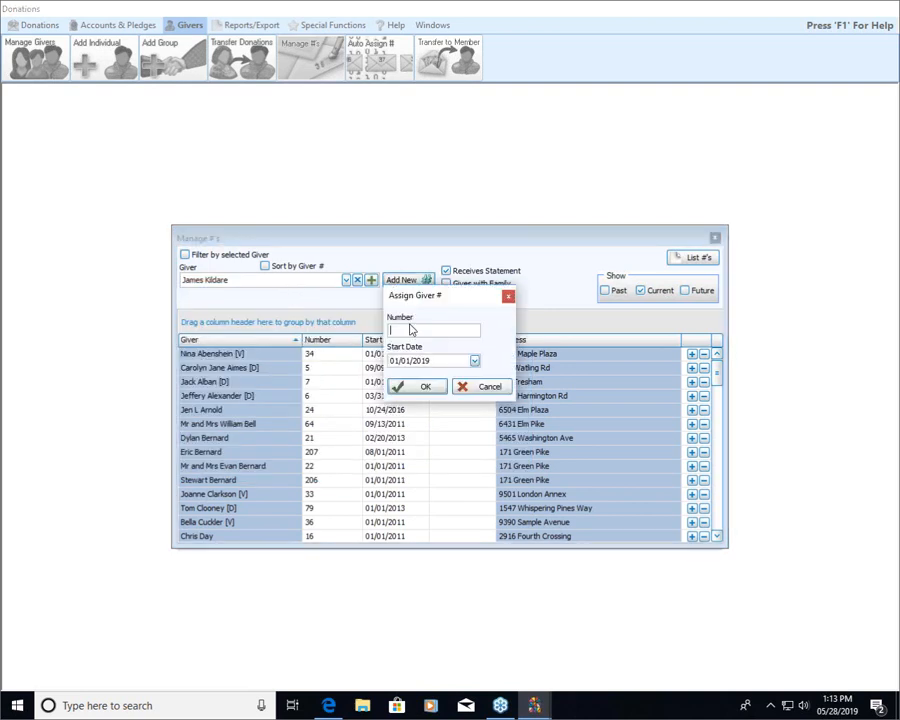
text(261)
click(438, 362)
text(2018)
click(428, 388)
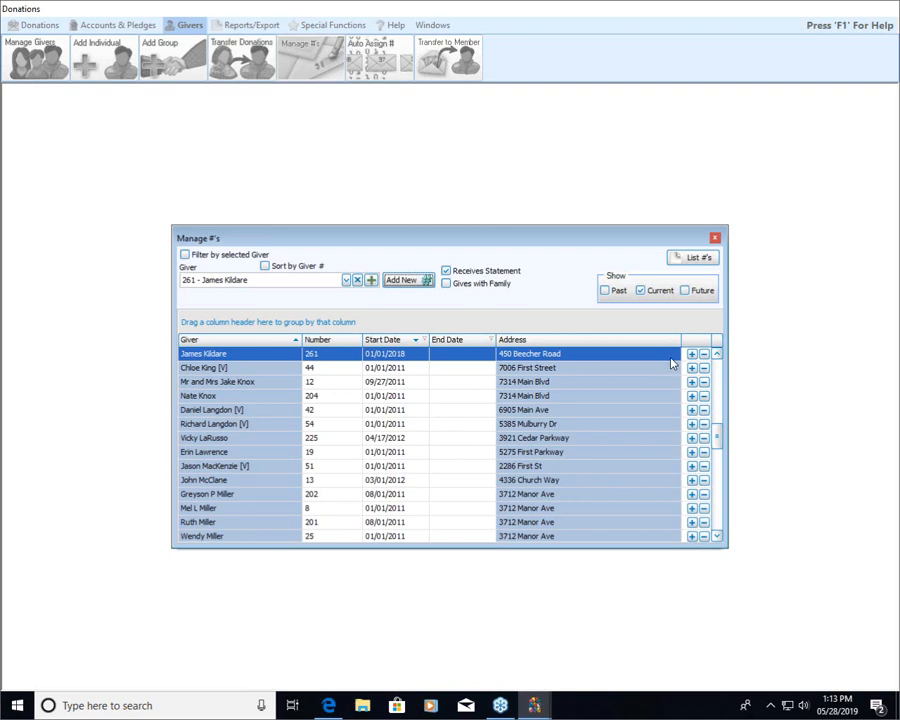
click(715, 240)
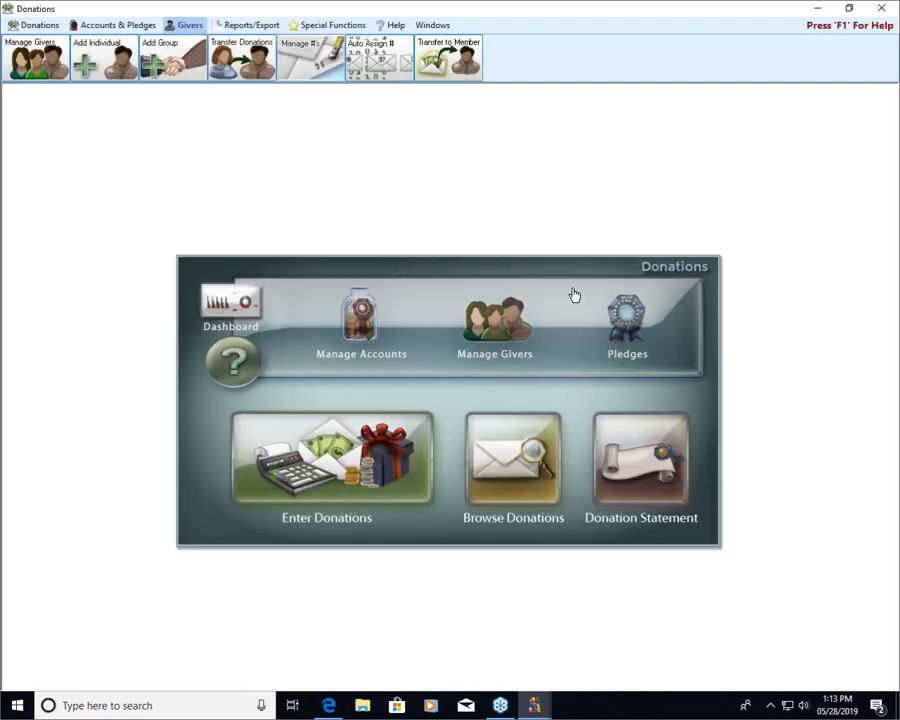
Look up the person in Manage Givers by first name to check the active record's giver number, and close the window.
click(495, 322)
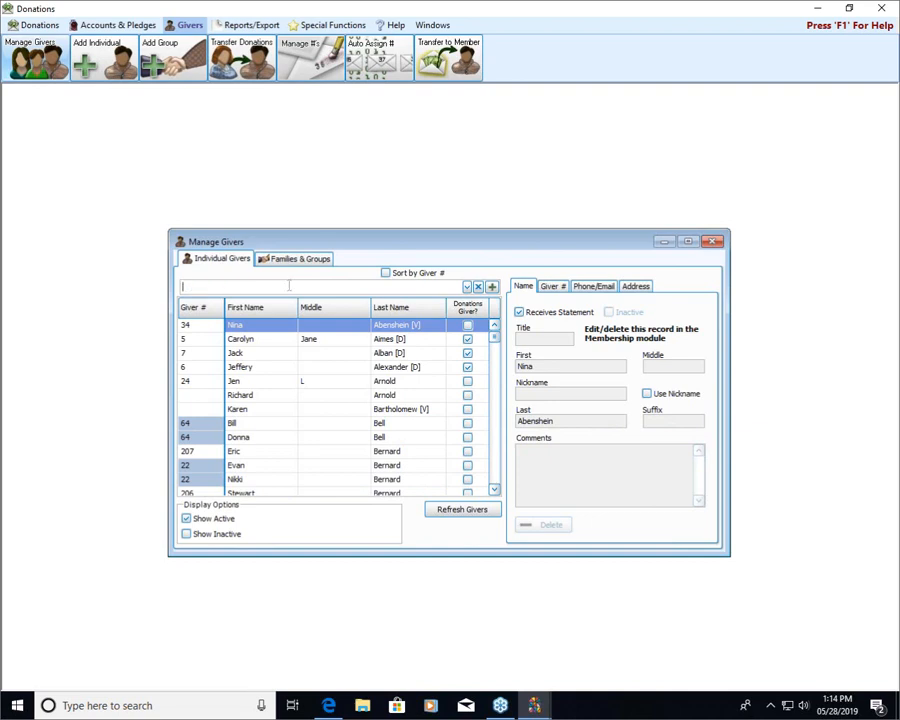
text(jam)
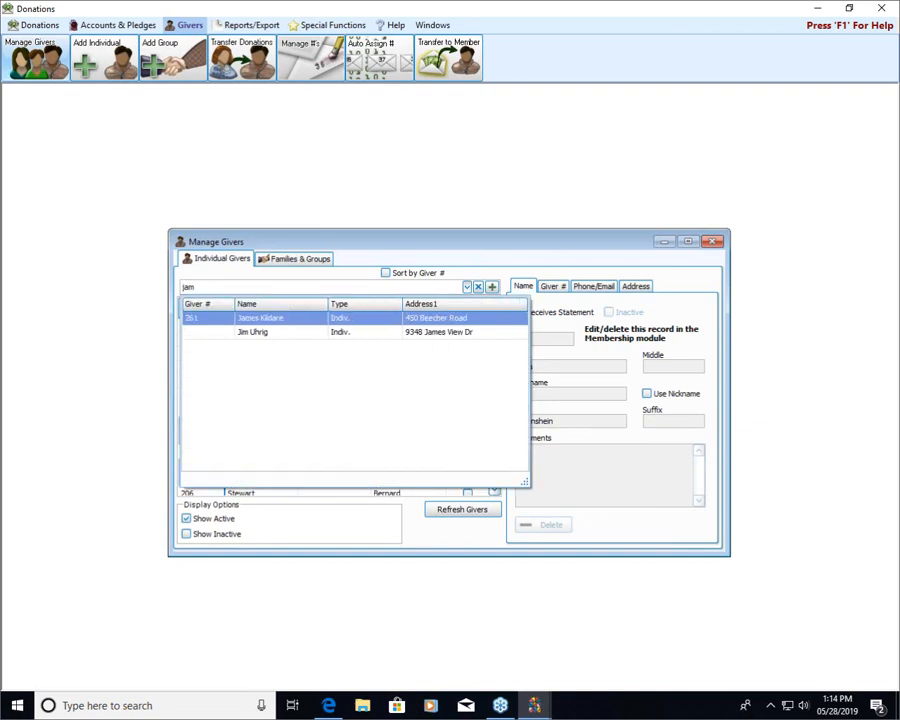
click(390, 320)
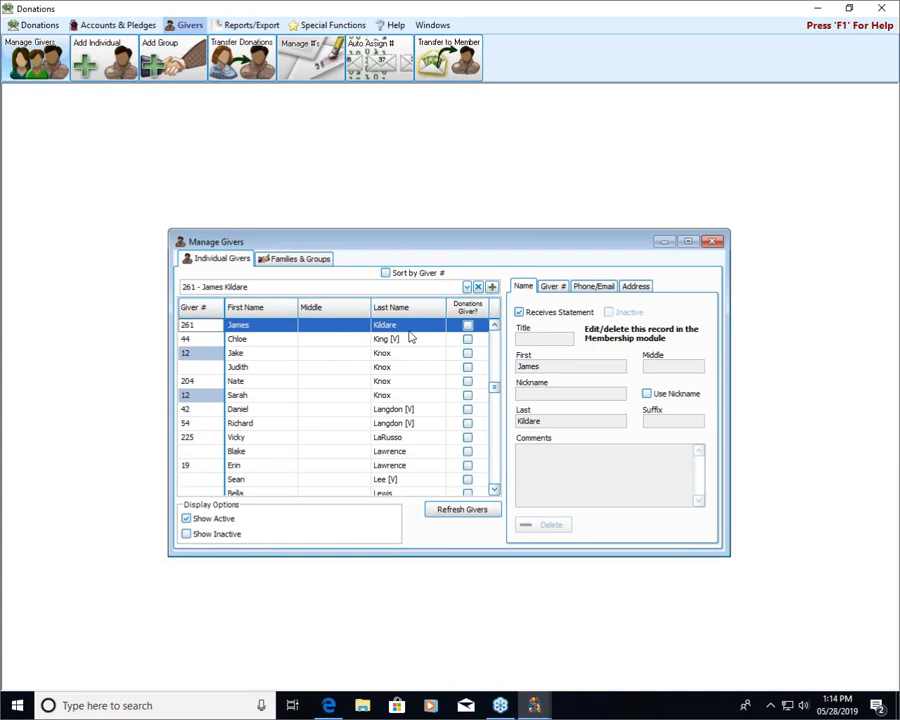
click(713, 242)
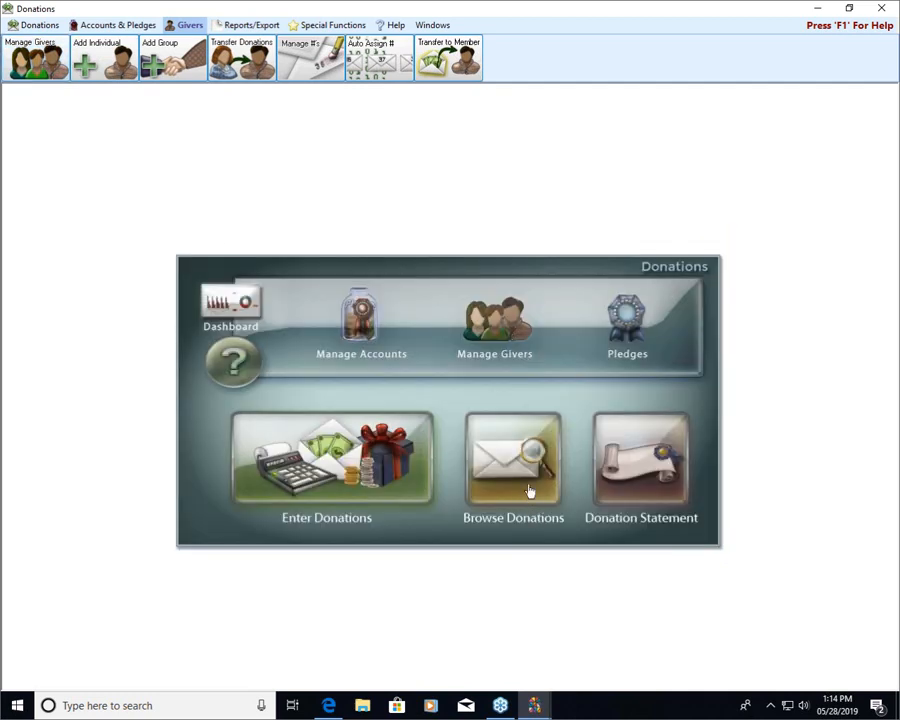
In Browse Donations, find the person by first name, review the donations on the member record, and close the window.
click(527, 484)
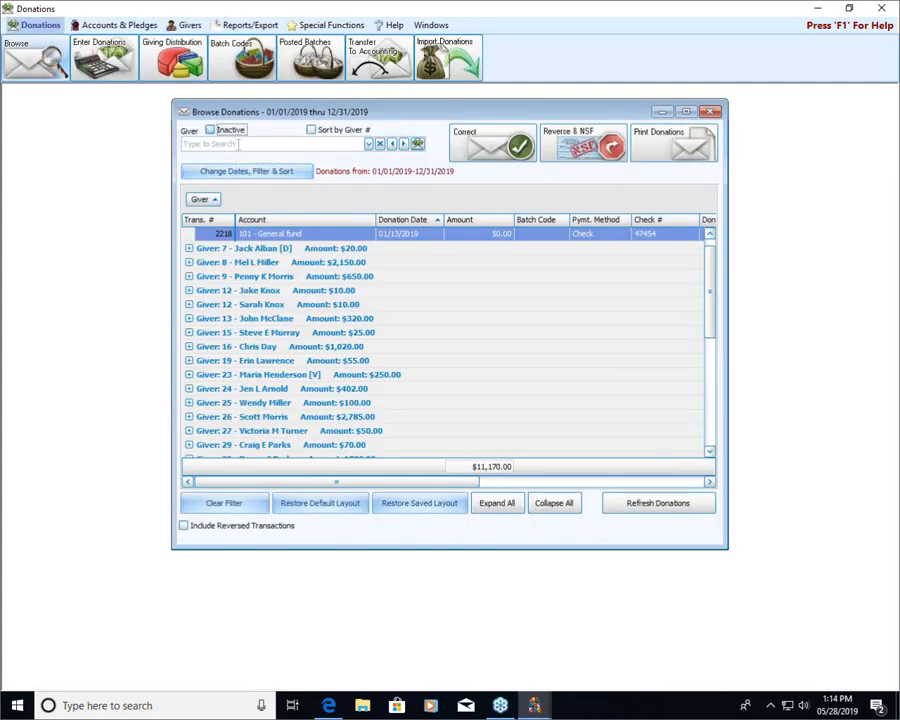
click(236, 144)
text(261)
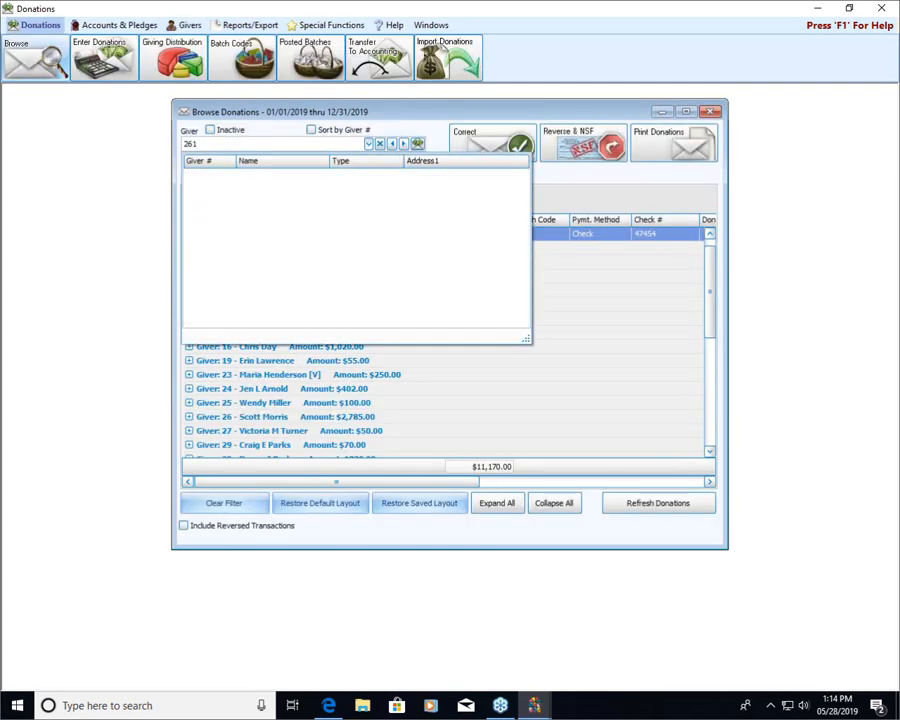
key(BackSpace)
key(BackSpace)
key(BackSpace)
text(jam)
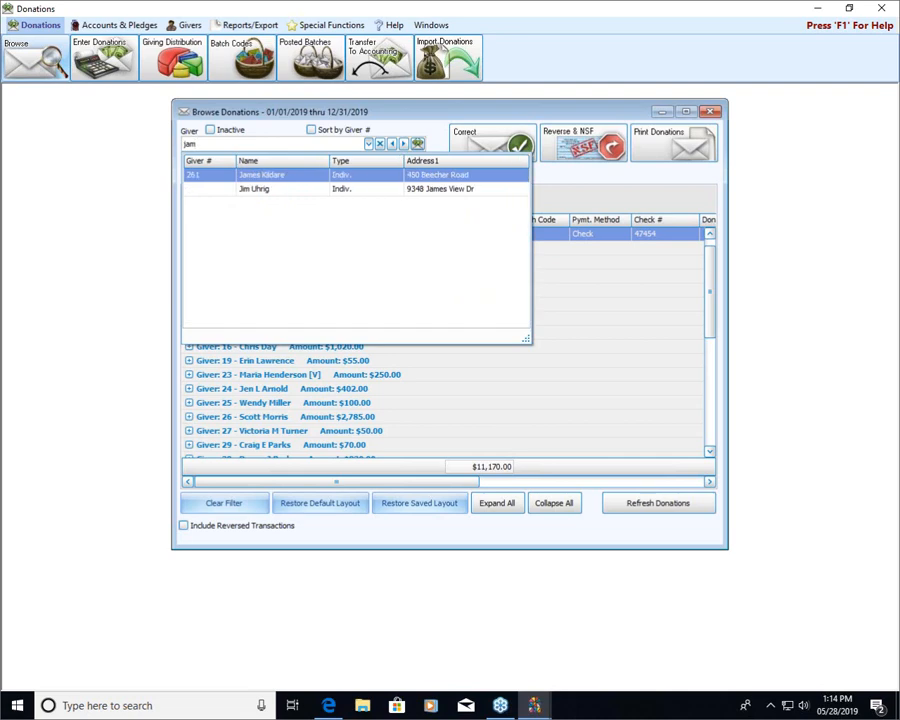
key(Return)
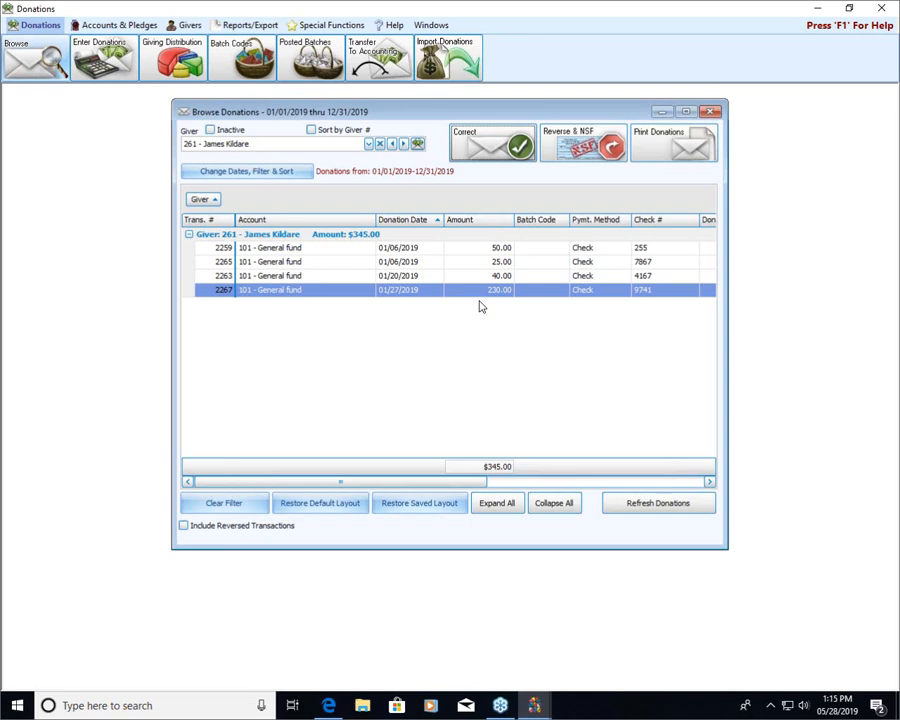
click(709, 111)
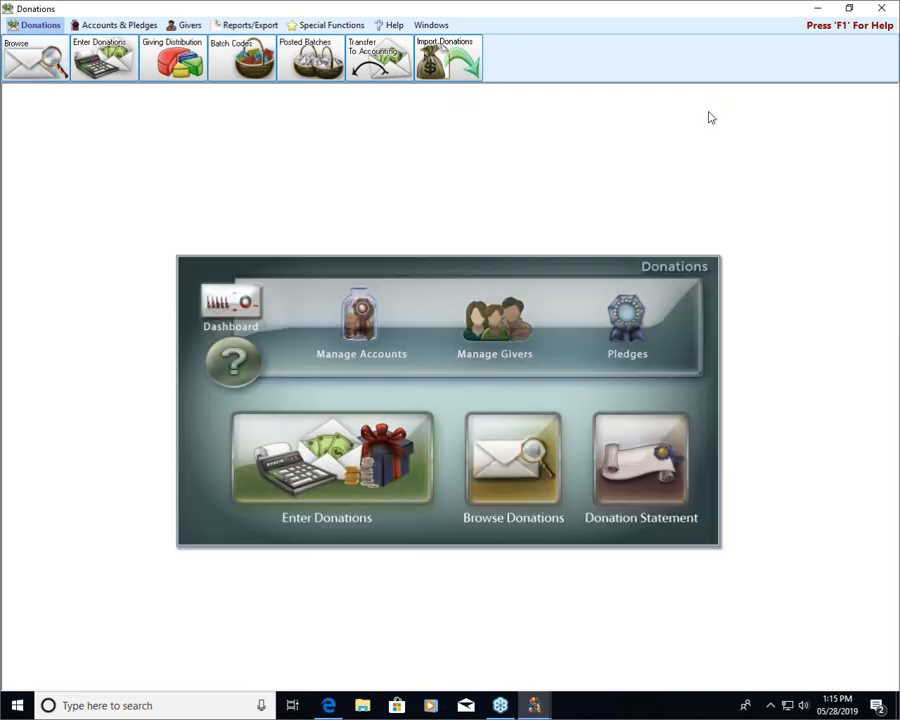
Start a donation entry dated 05/28/2019 in Enter Donations and open its list of givers.
click(408, 485)
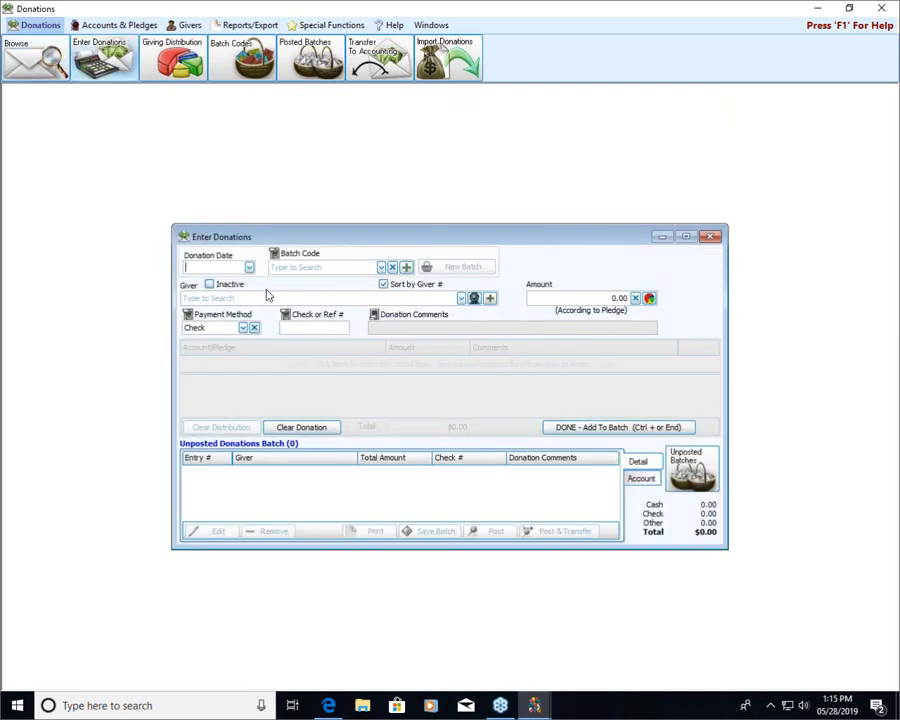
click(249, 267)
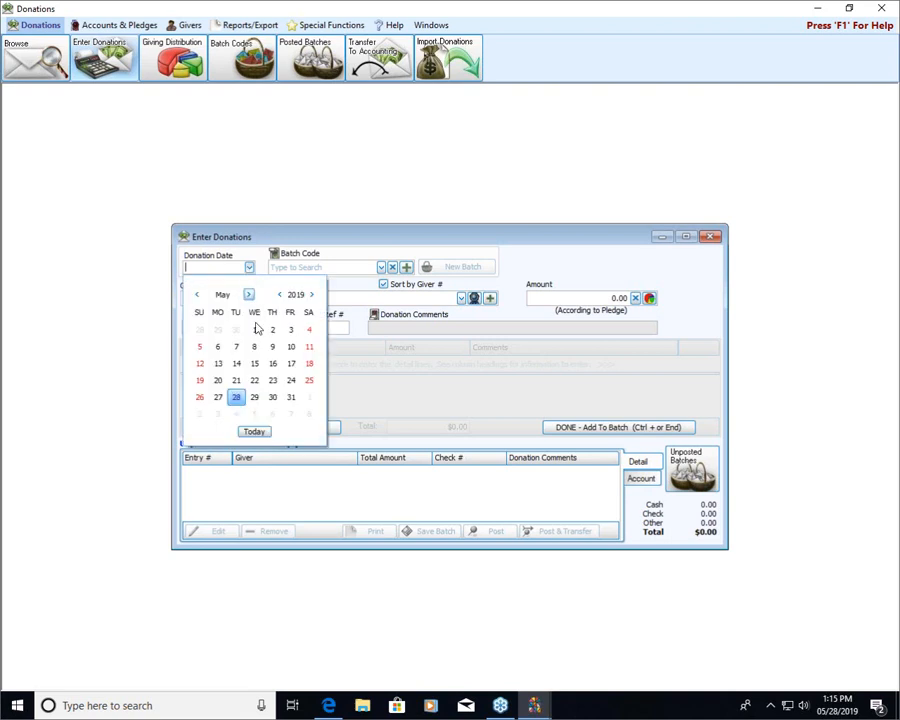
click(237, 397)
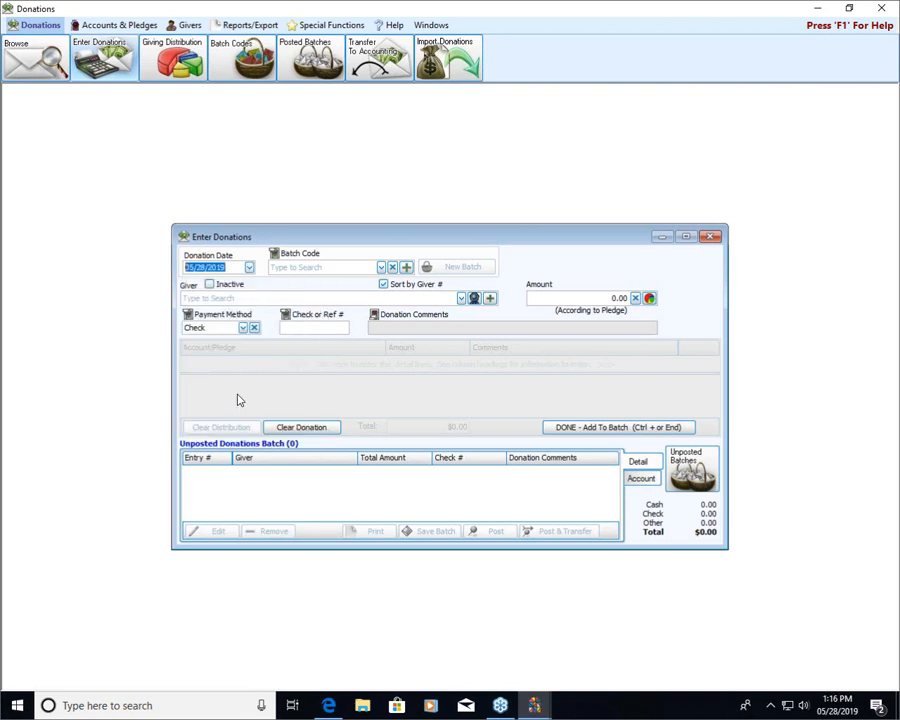
click(248, 297)
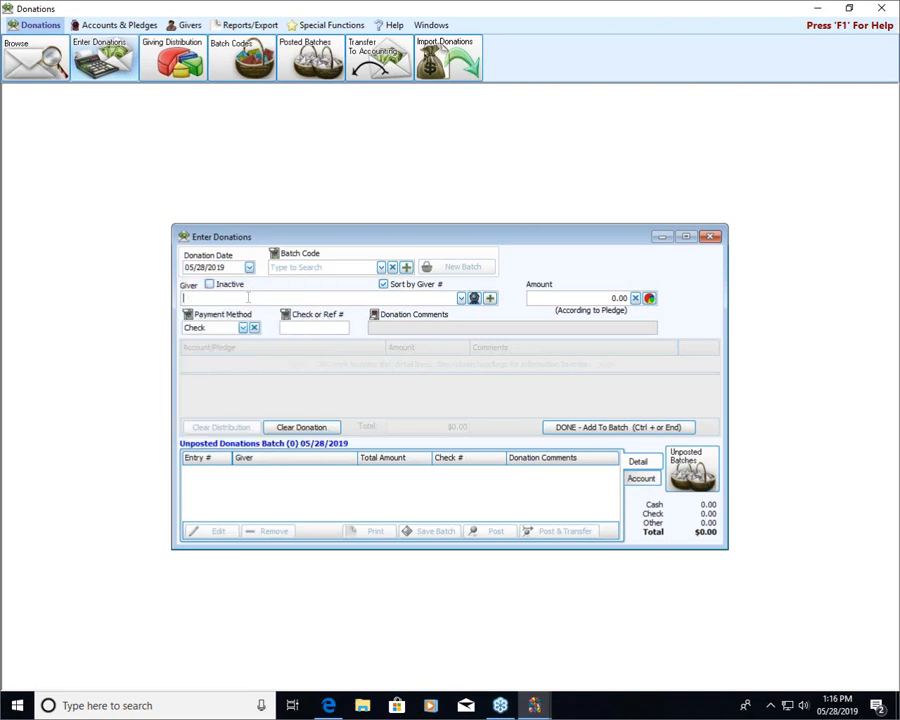
click(461, 298)
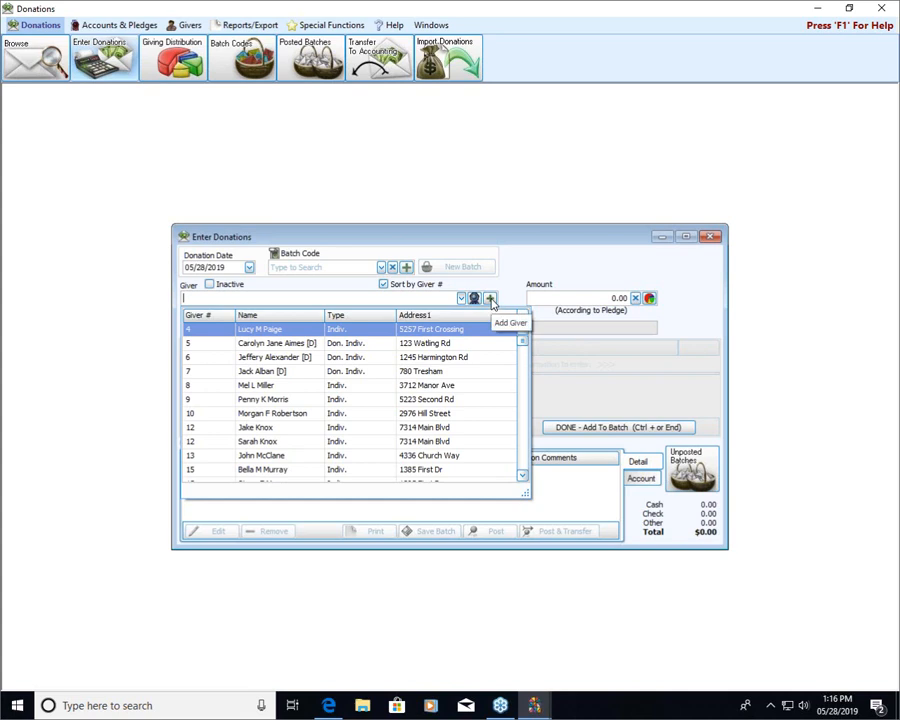
Include inactive givers in the giver list, look through it, and close Enter Donations and the Donations module to return to Membership.
click(210, 285)
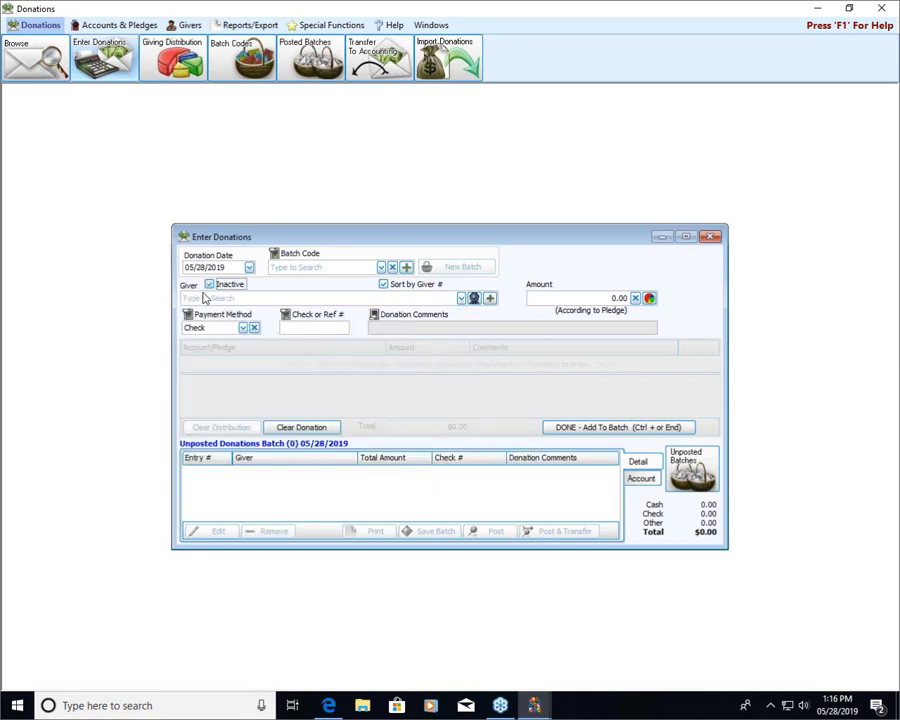
click(460, 298)
drag(523, 338, 523, 362)
scroll(262, 366, up, 2)
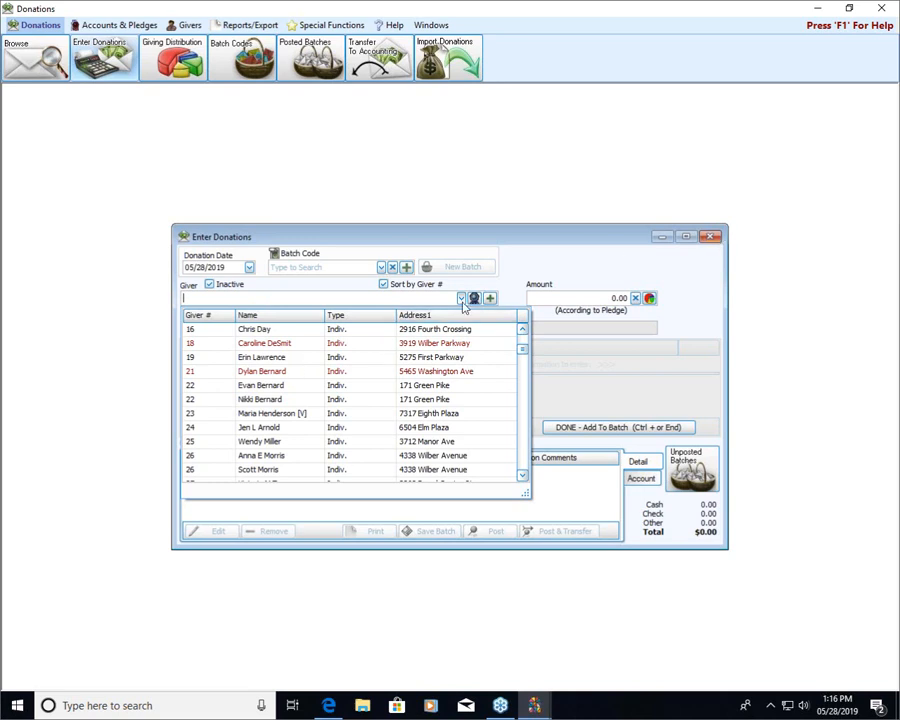
click(716, 237)
click(716, 237)
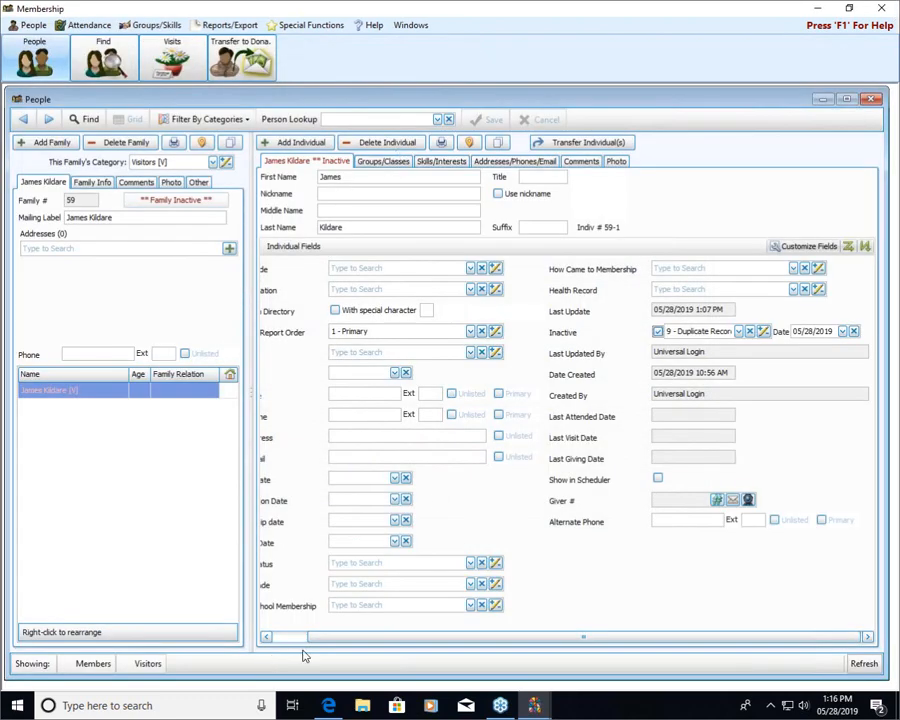
In Membership People, add a new family in the Visitors category with the person's full name as mailing label.
drag(314, 637, 278, 644)
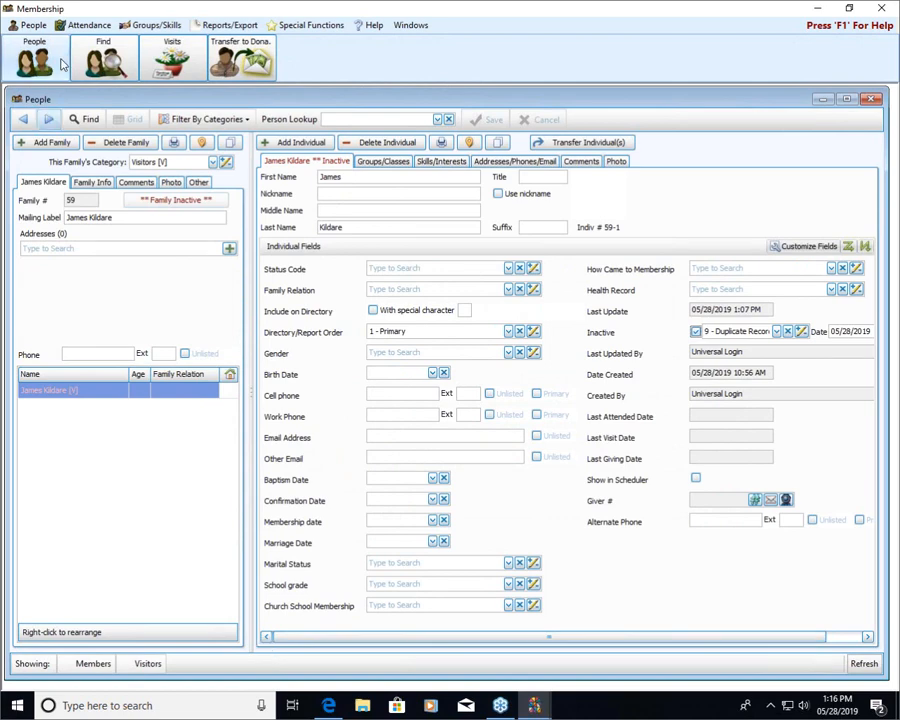
click(52, 143)
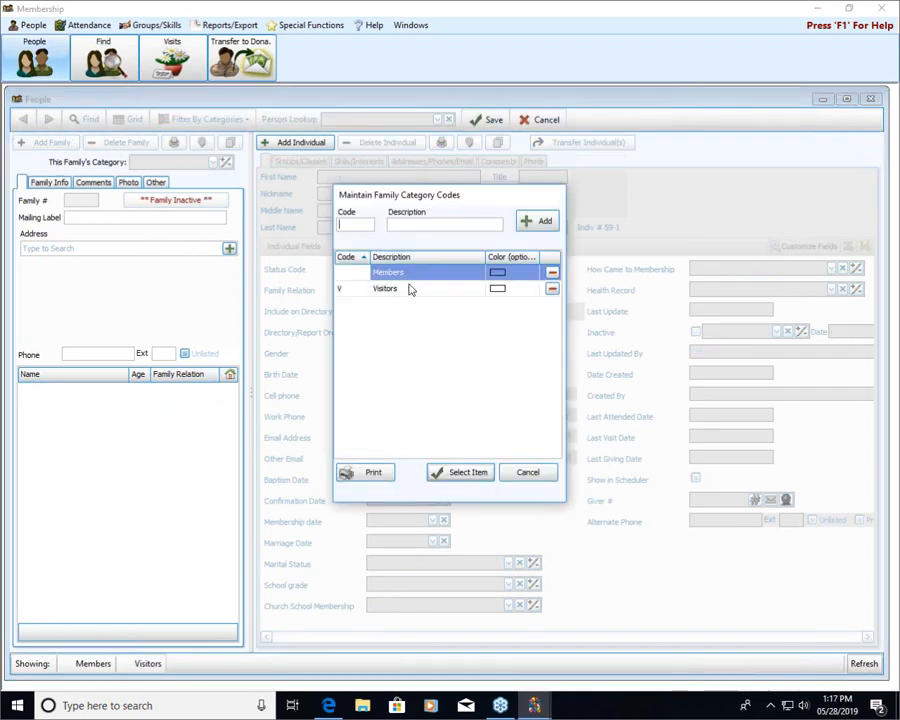
click(409, 289)
click(455, 477)
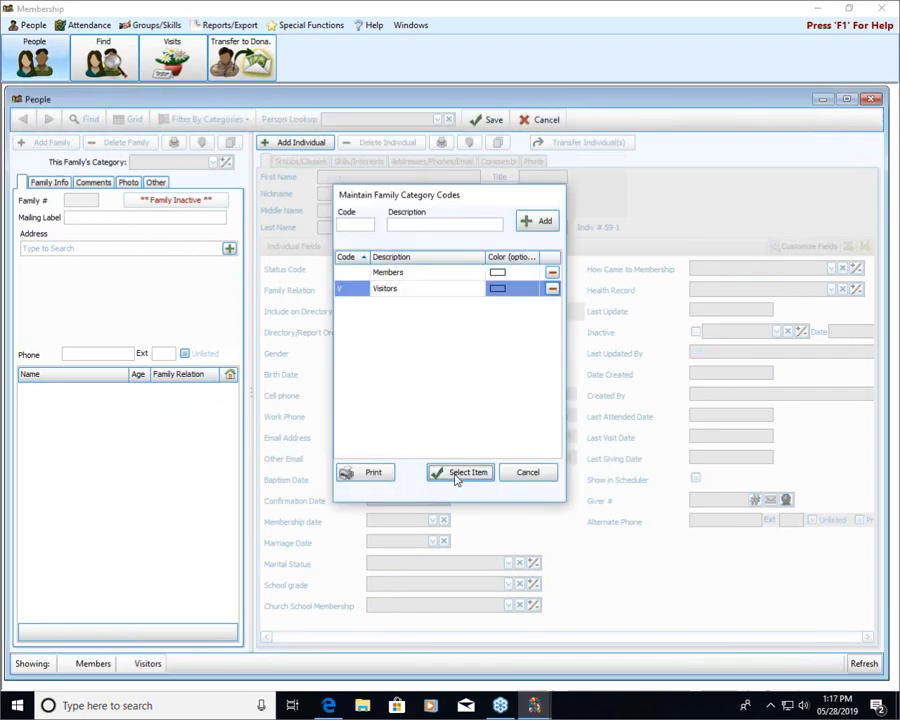
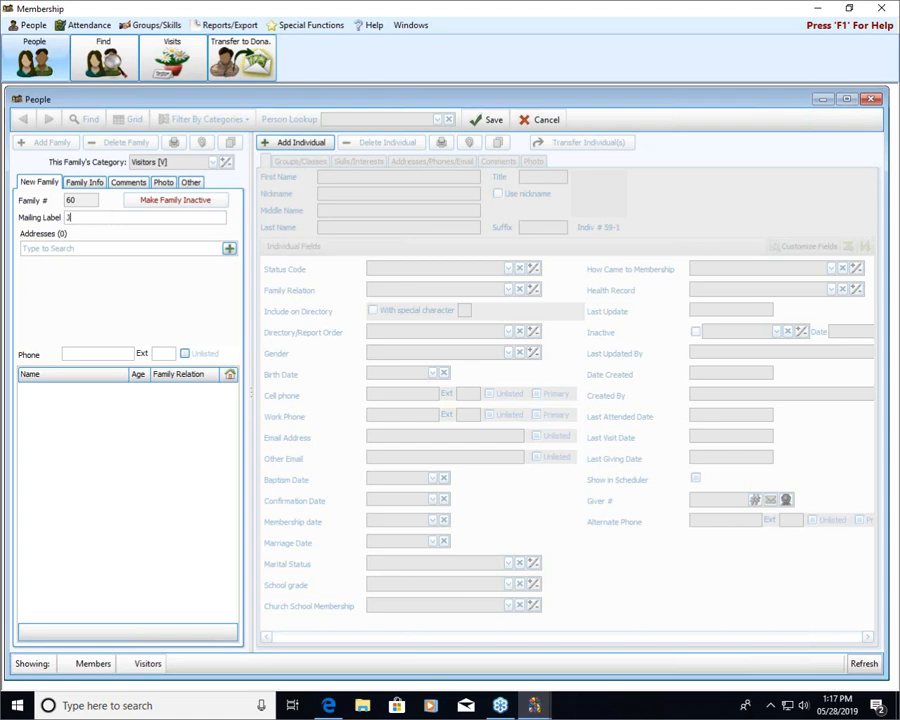
Try to add an individual with the person's first name to the new family, and decline adding the duplicate person.
click(299, 142)
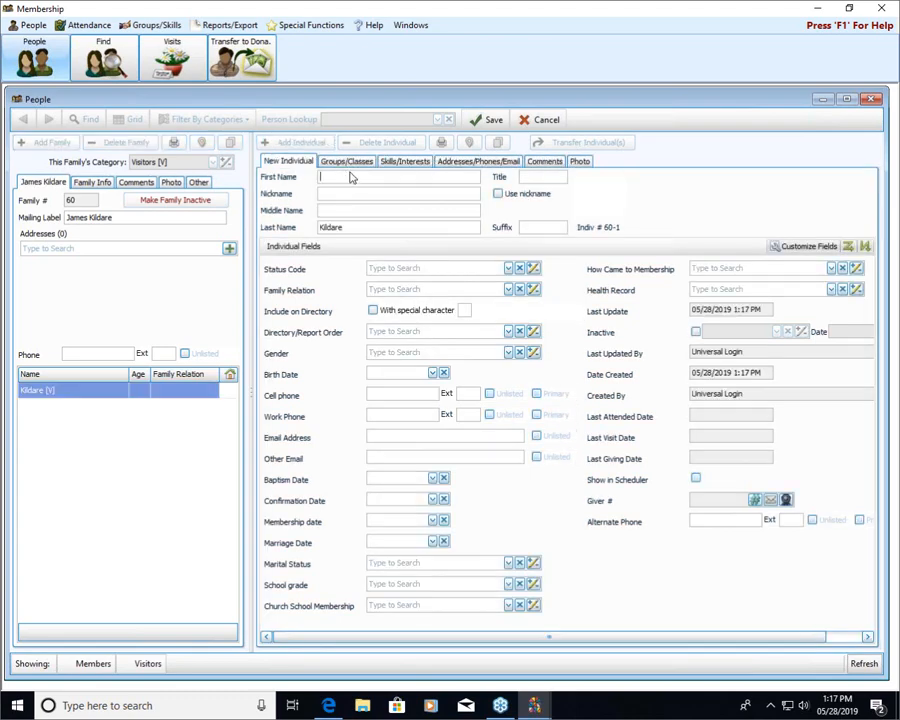
text(James)
click(454, 336)
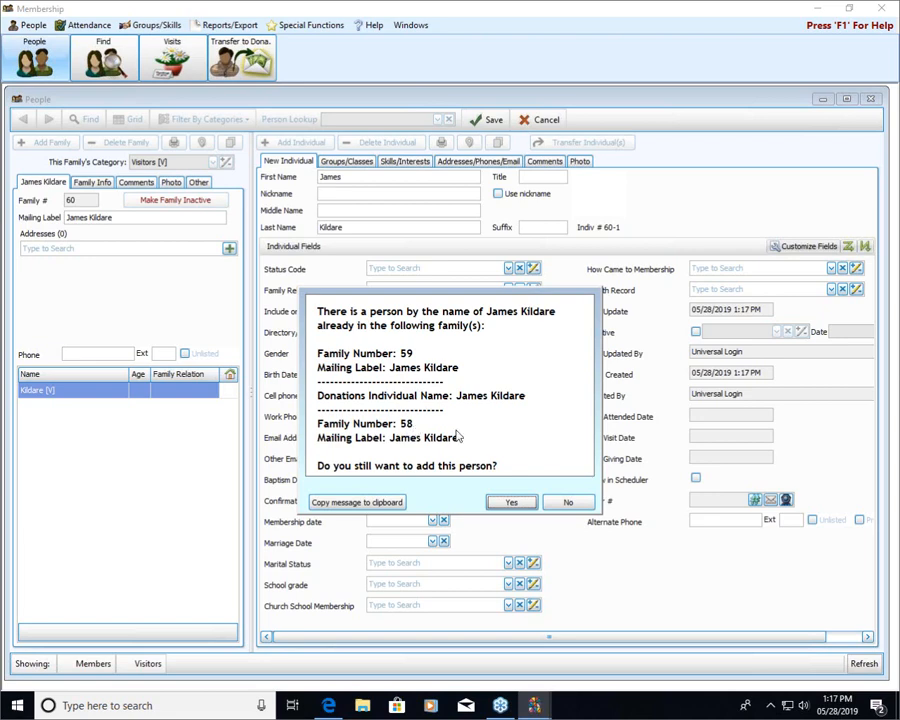
click(566, 503)
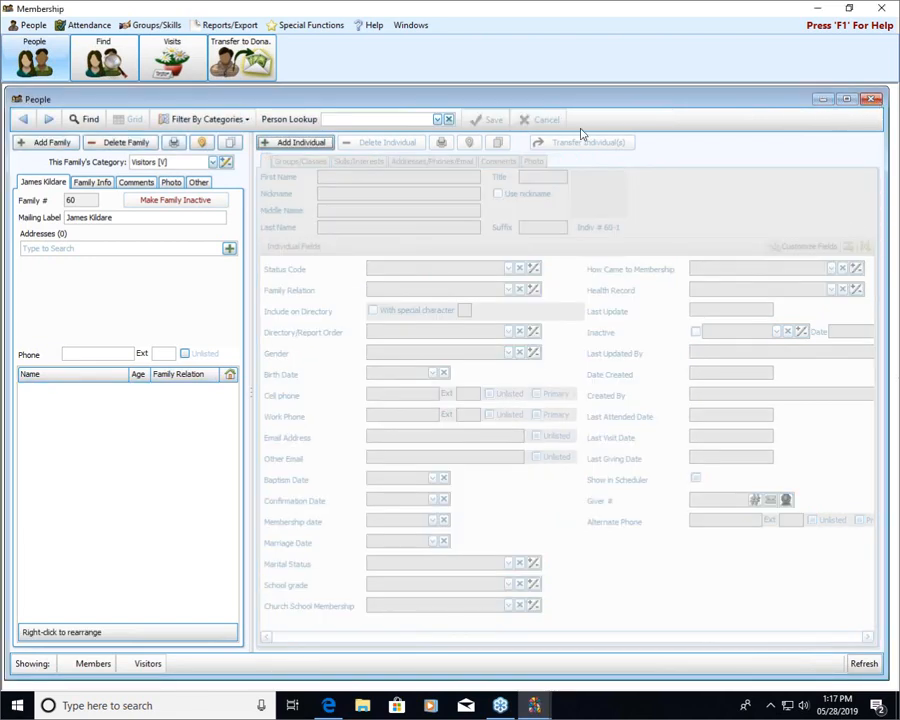
Delete the newly added visitor family, confirming the permanent deletion, and close the People window.
click(120, 142)
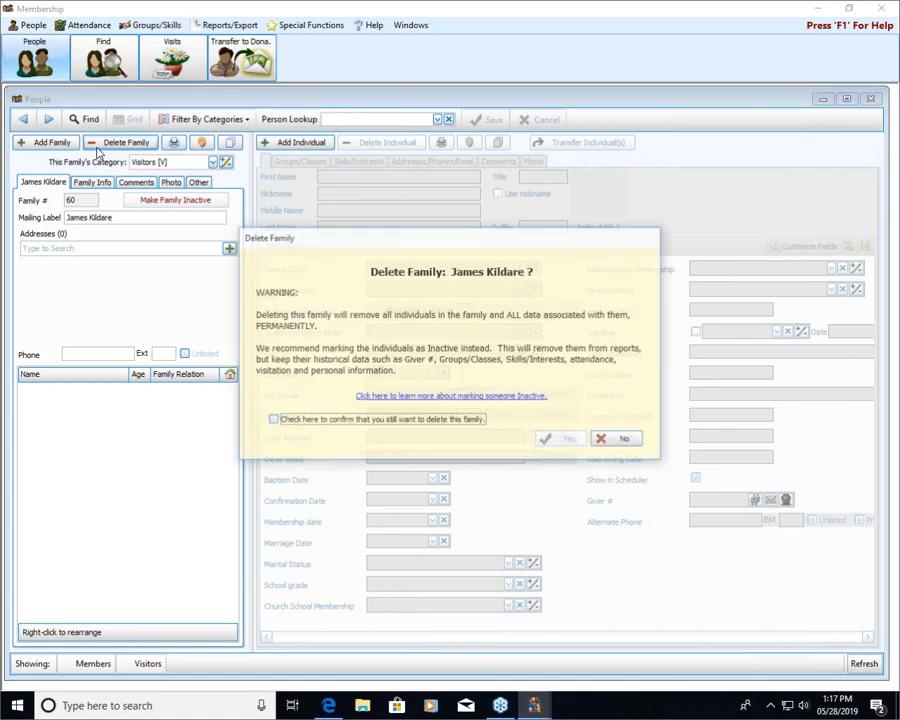
click(455, 423)
click(572, 440)
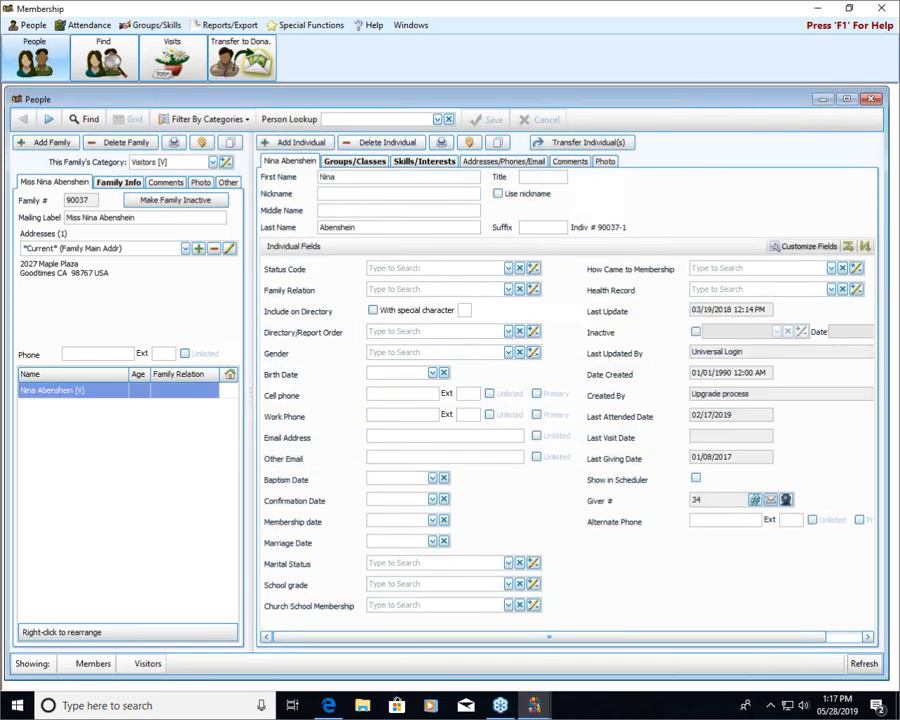
click(872, 98)
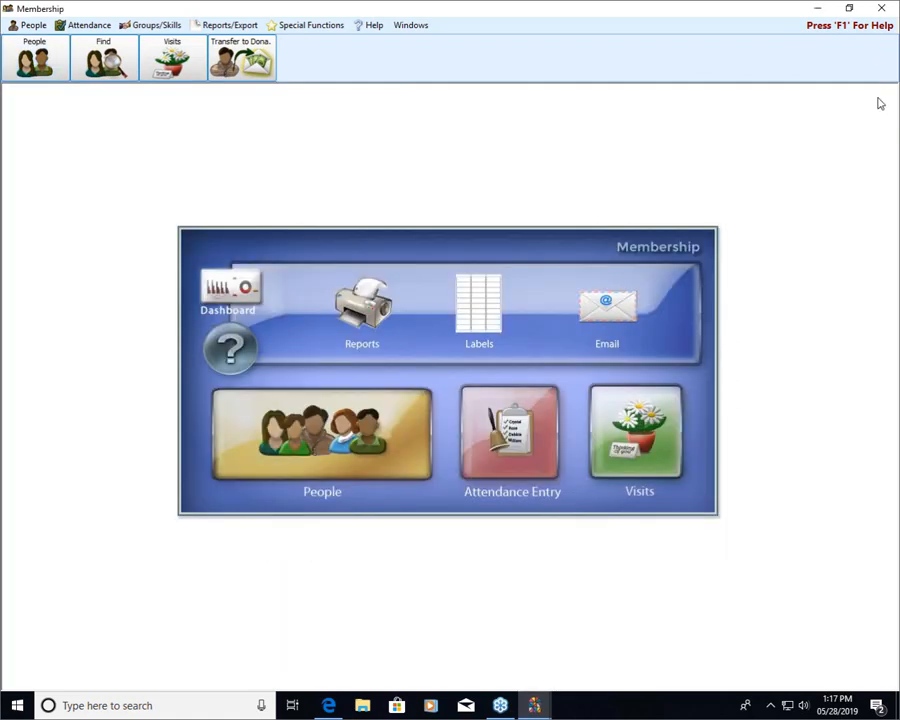